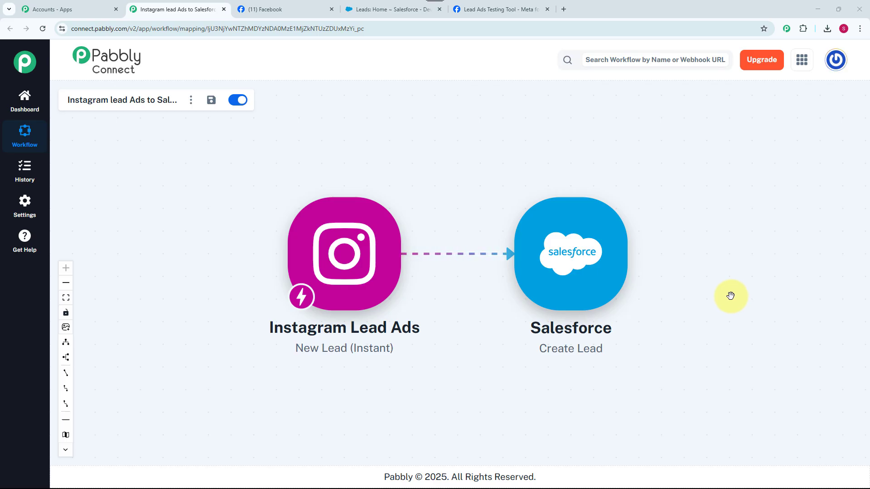
click(358, 275)
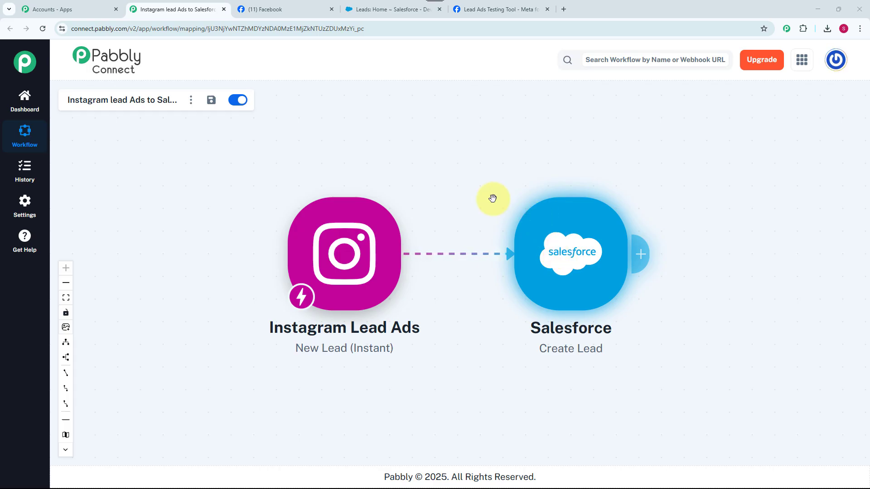
click(302, 247)
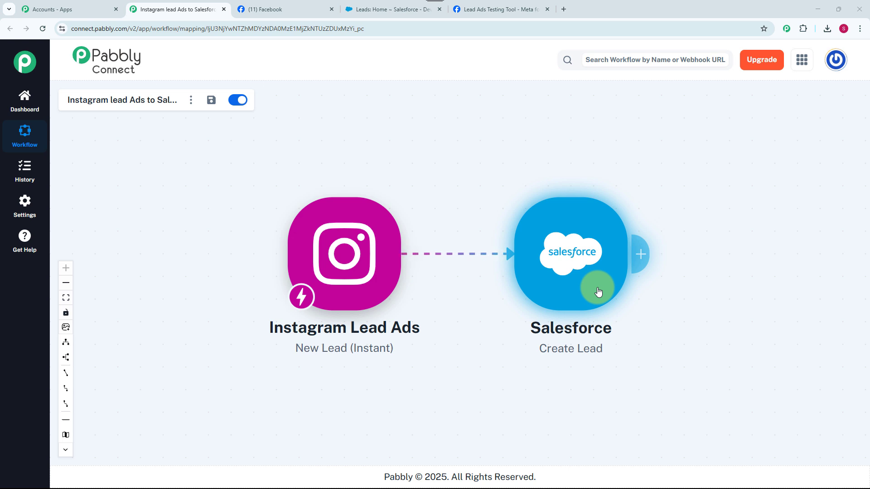
click(349, 261)
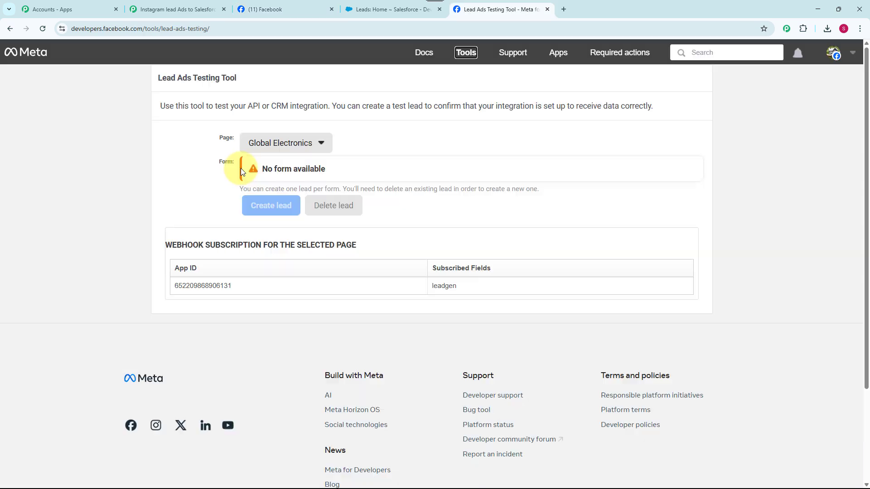
Step: Choose the Digital Dynamics page and its Digital Dynamics Lead Form in the Lead Ads Testing Tool
click(318, 144)
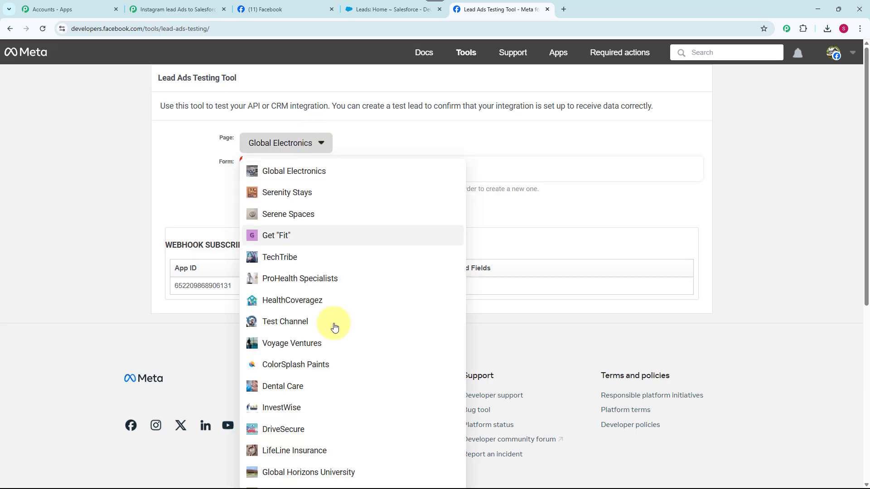
scroll(326, 389, down, 4)
scroll(322, 398, down, 3)
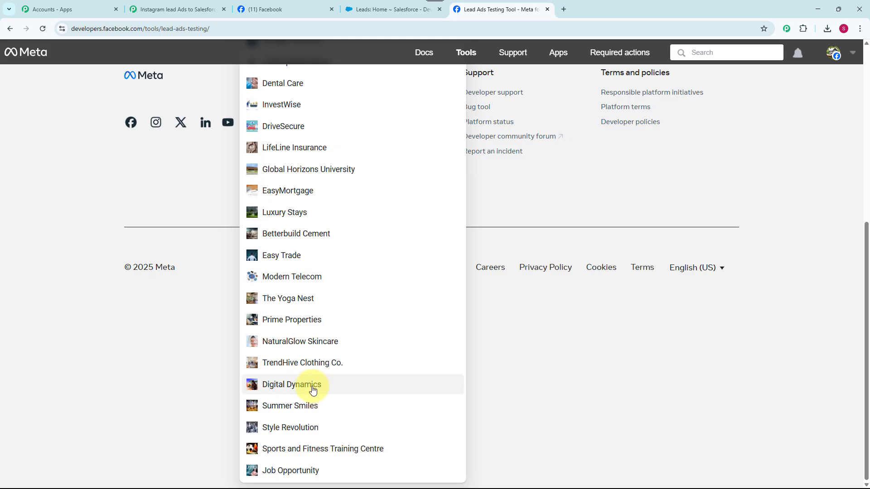
click(320, 388)
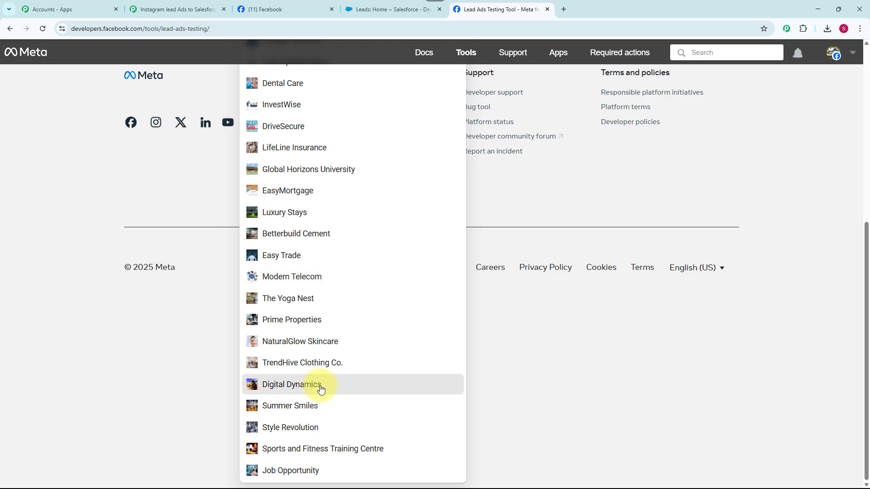
scroll(319, 385, up, 2)
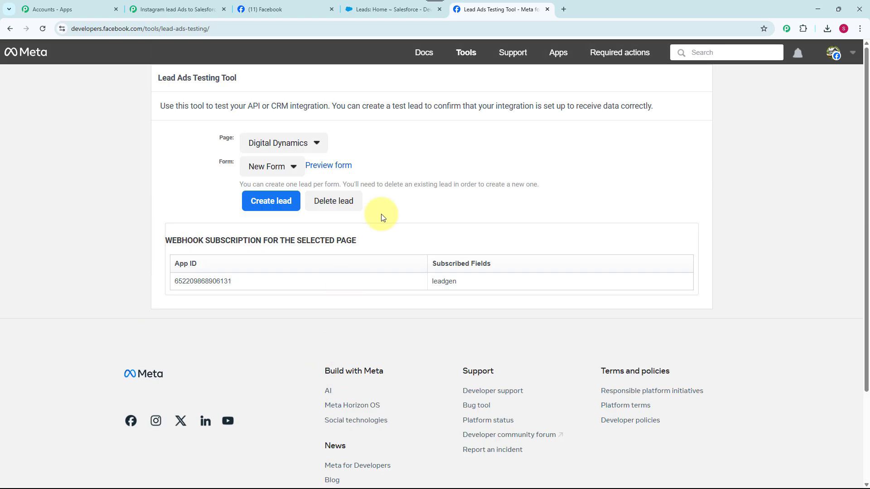
click(292, 167)
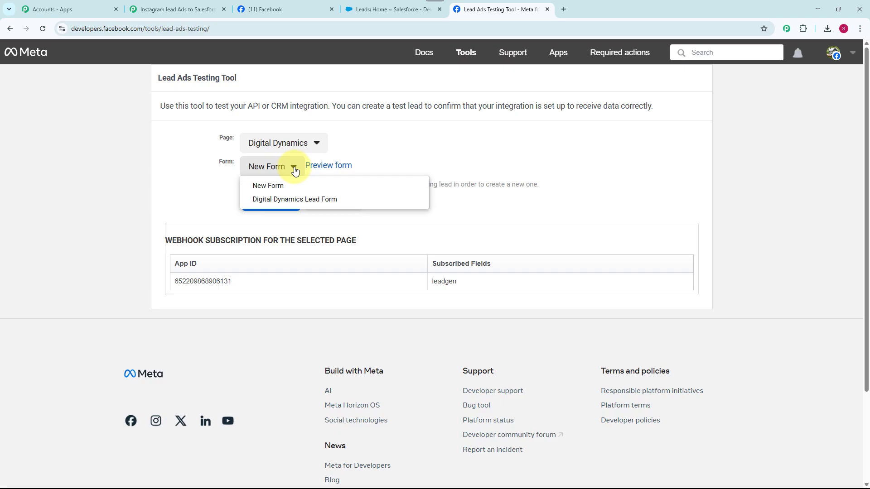
click(299, 201)
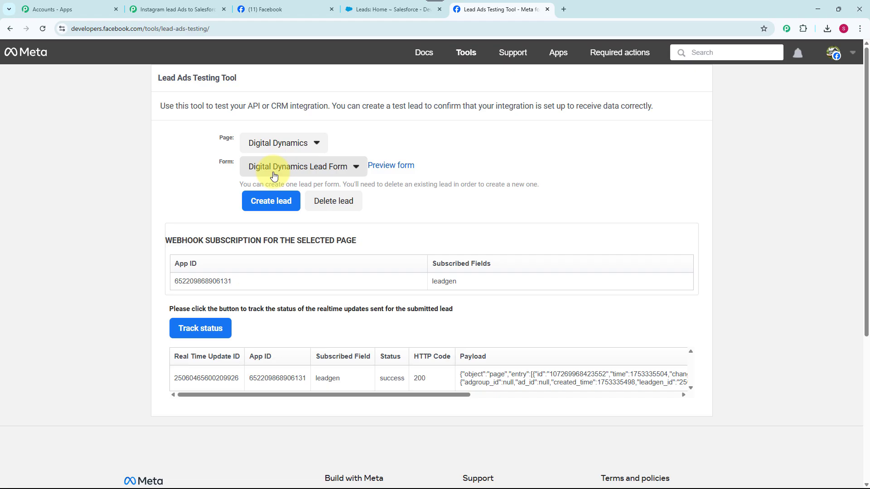
Step: Delete the form's existing test lead and submit a new one through the form preview with name, email and phone number
click(334, 205)
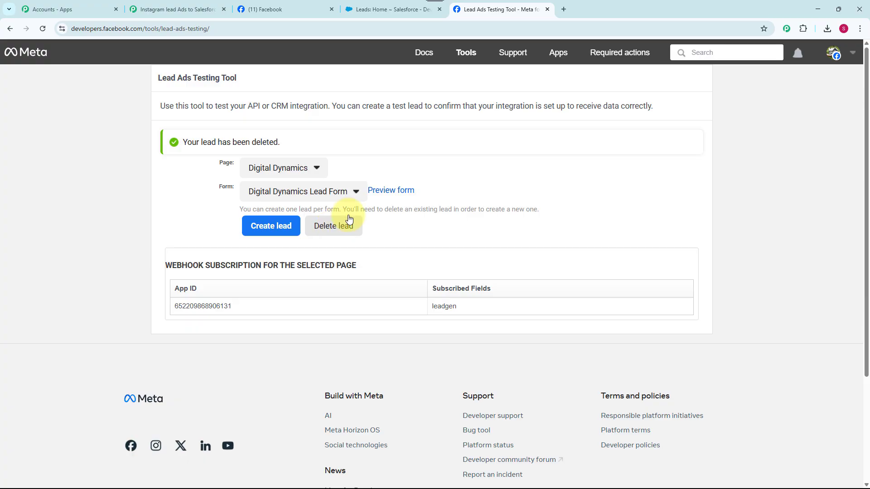
click(391, 192)
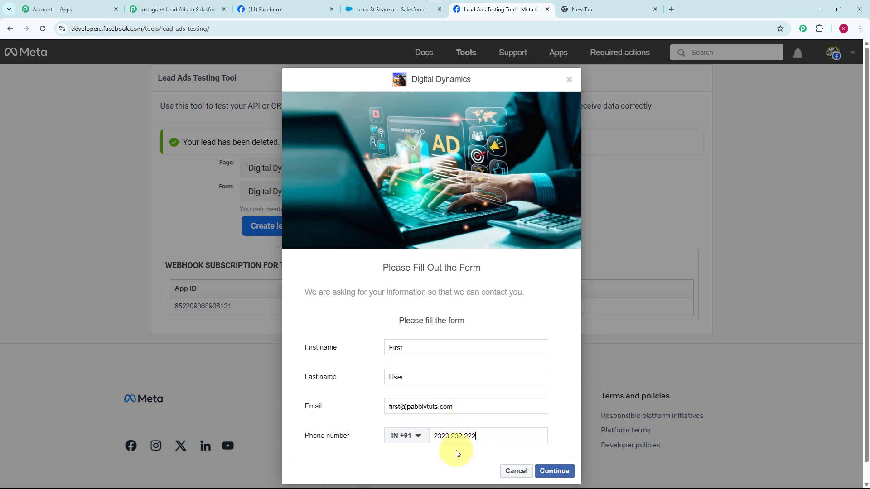
click(550, 473)
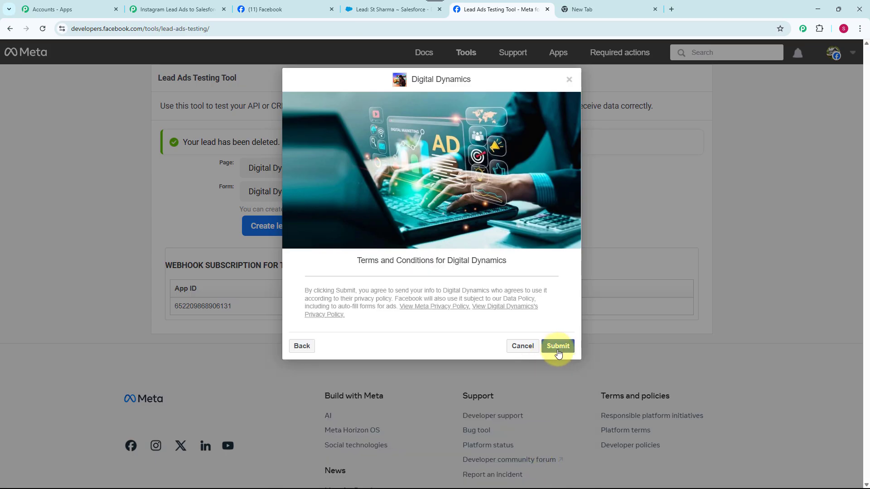
click(557, 347)
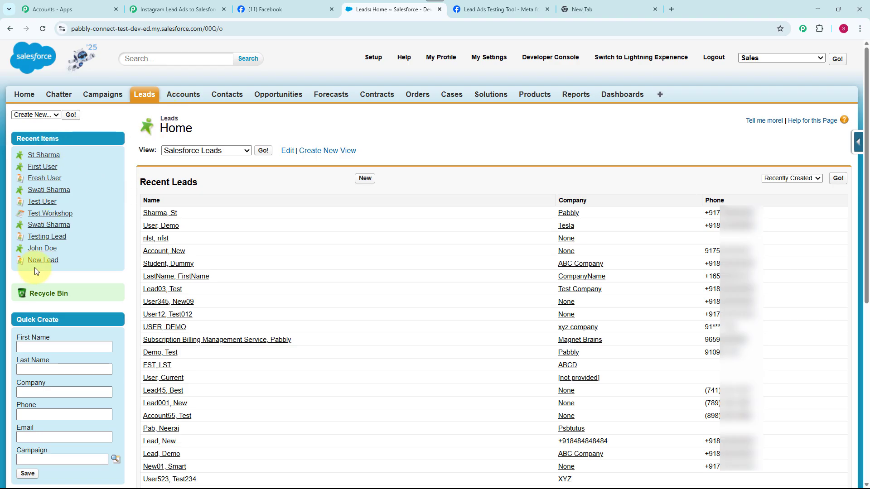
Step: Open the newly submitted lead from the recent Salesforce items and examine its lead details
click(38, 169)
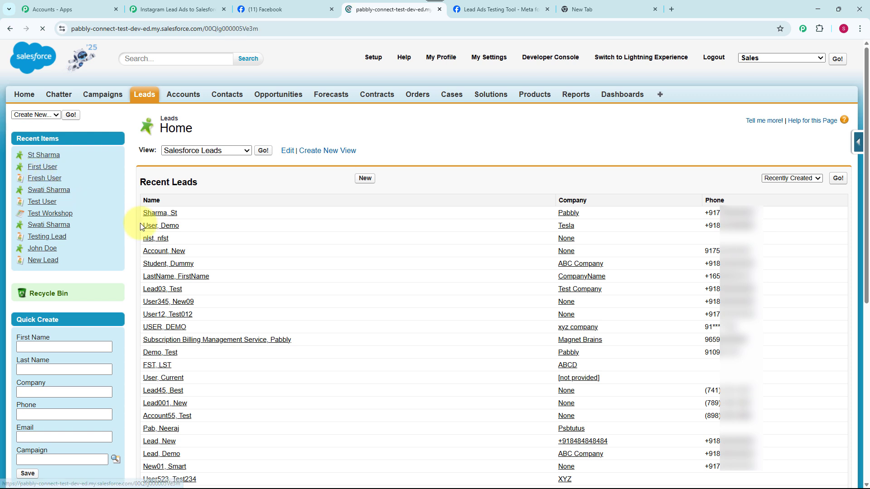
scroll(338, 370, down, 4)
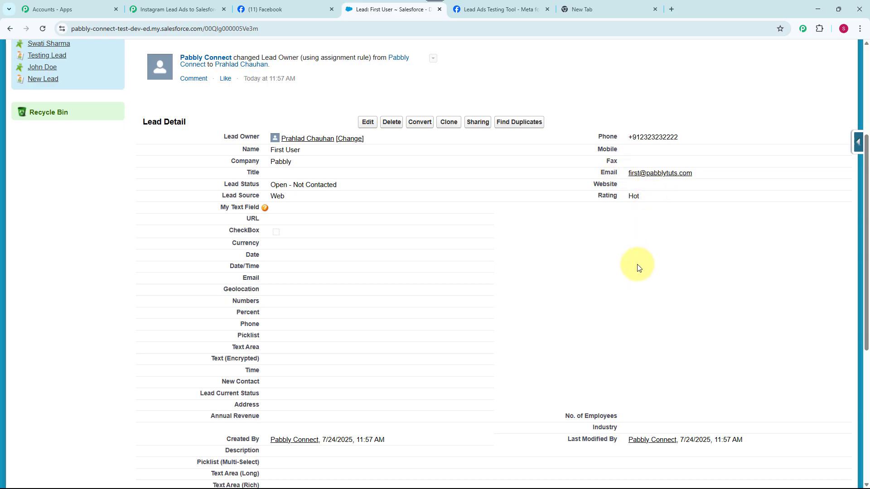
key(ctrl+2)
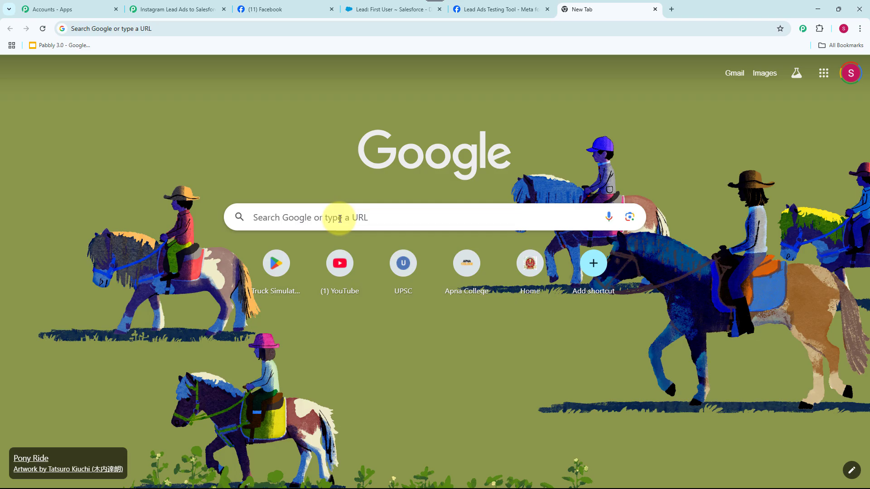
Step: Go to the Pabbly Community page and read through its benefits and testimonials
click(339, 219)
text(ww)
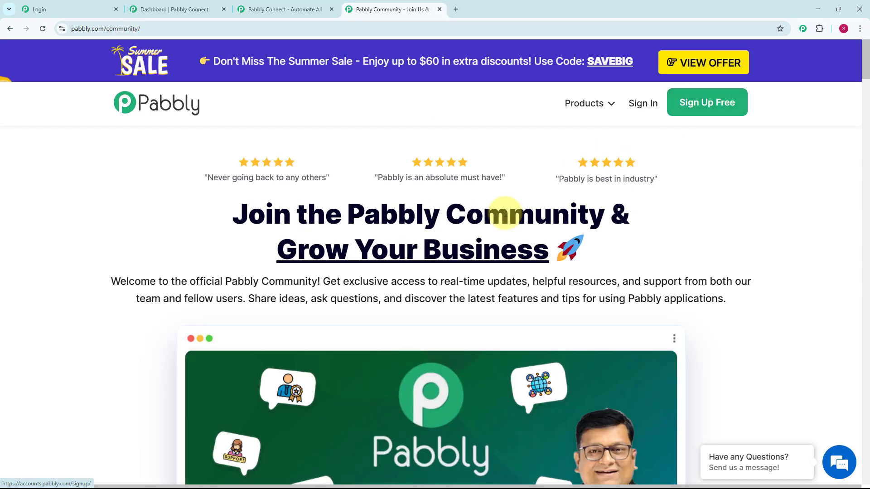
scroll(504, 214, down, 2)
scroll(504, 214, down, 2)
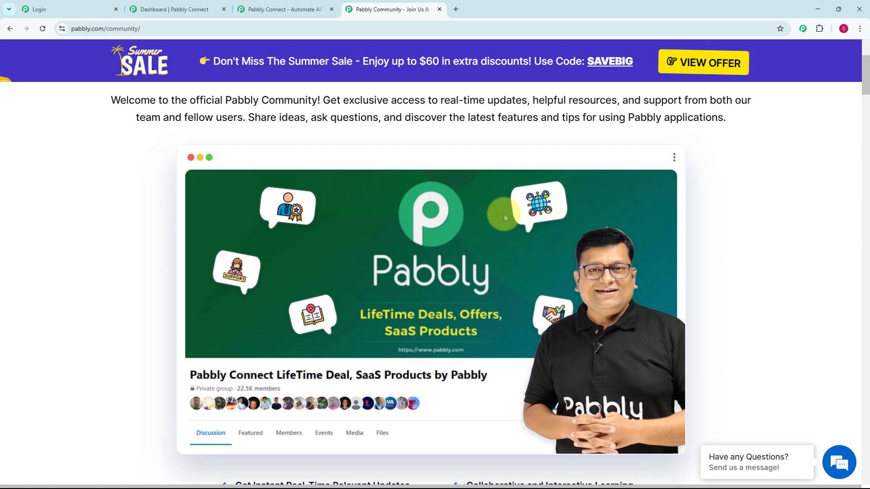
scroll(503, 213, down, 5)
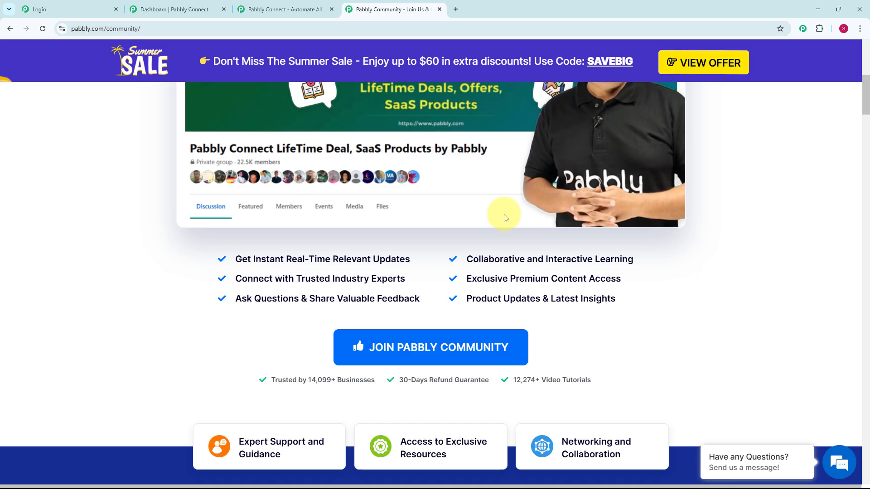
scroll(506, 217, down, 4)
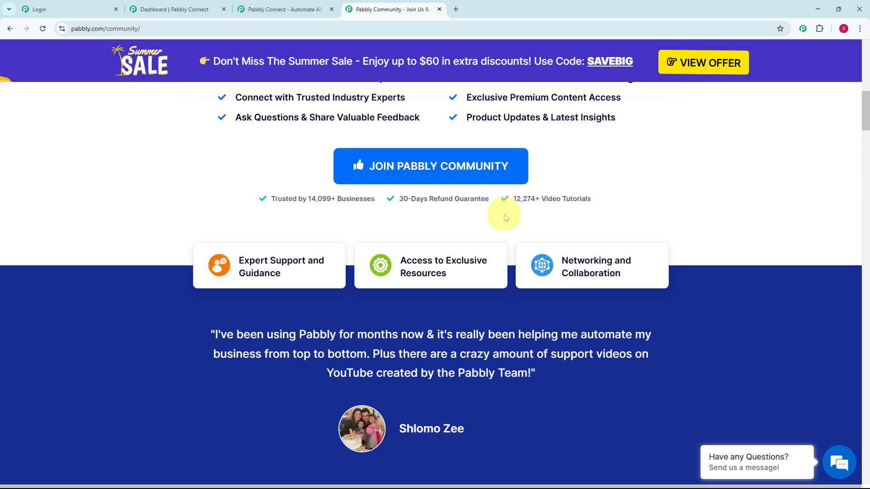
scroll(505, 217, down, 6)
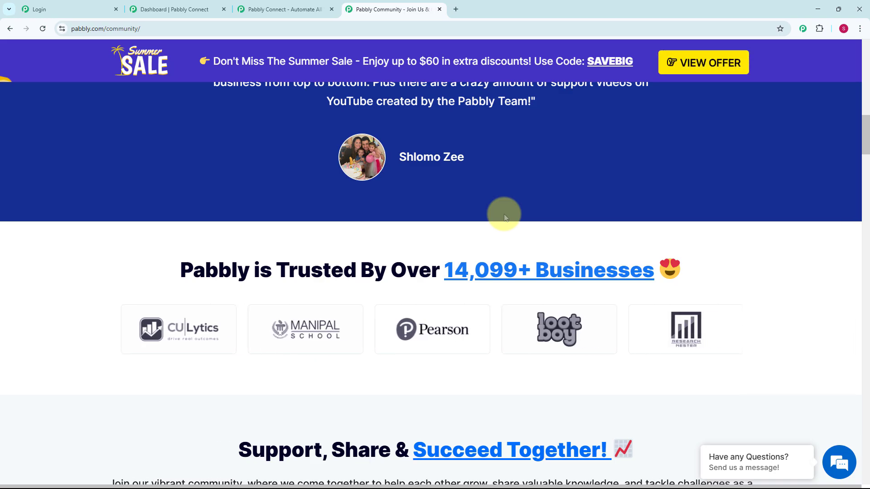
Step: Sign in from the Pabbly Connect website and access the Pabbly Connect application
click(273, 5)
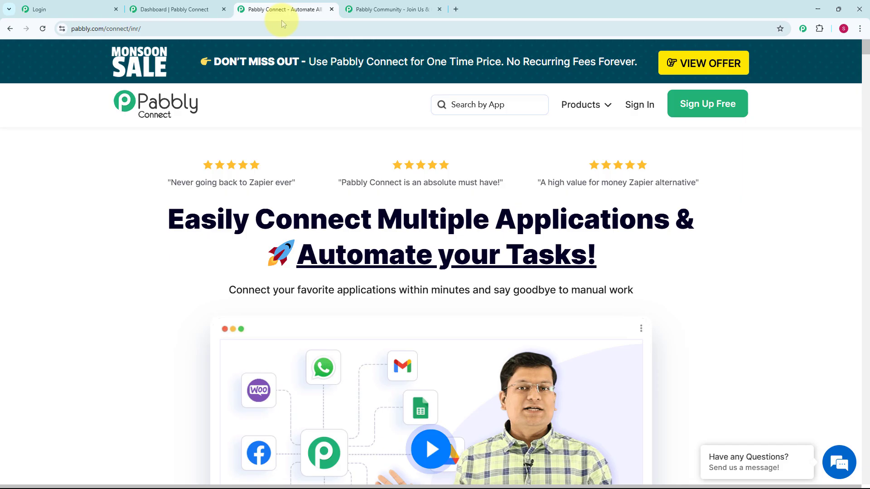
click(641, 105)
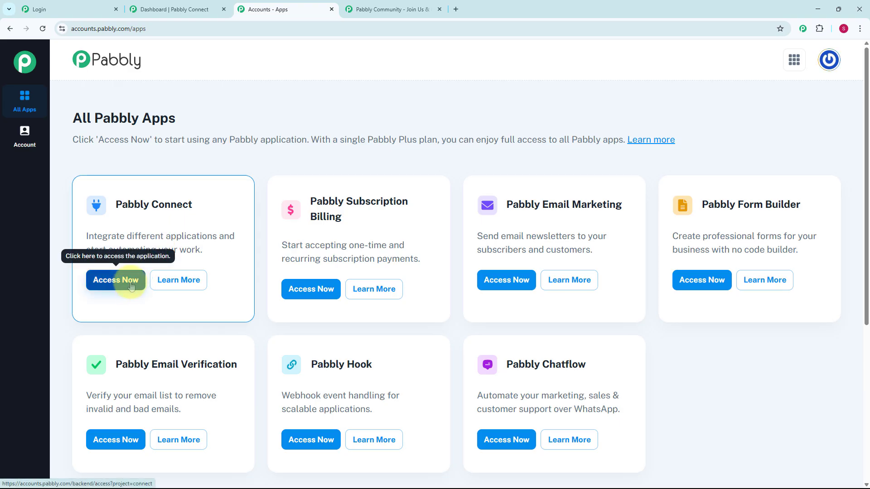
click(117, 280)
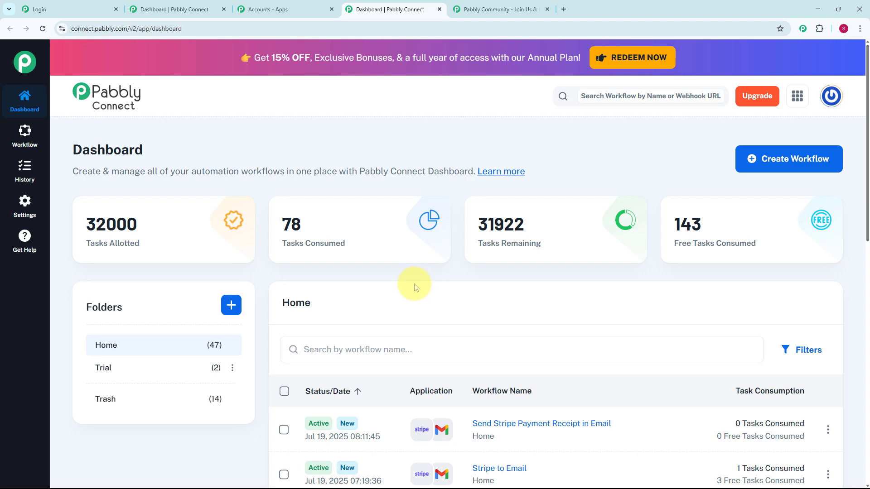
Step: Create a workflow named "New Leads to salesforce from Instagram Lead Ads" in the Home folder using the New (Beta) builder
scroll(413, 284, down, 3)
scroll(410, 303, down, 1)
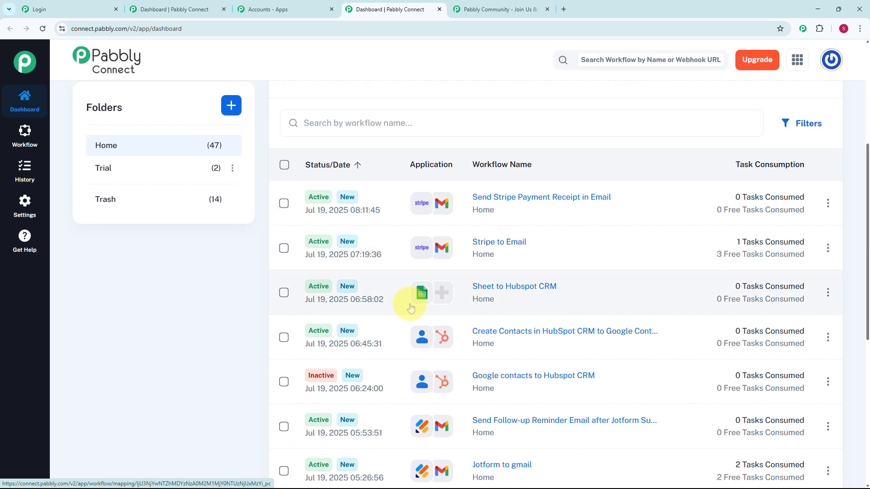
scroll(406, 294, up, 5)
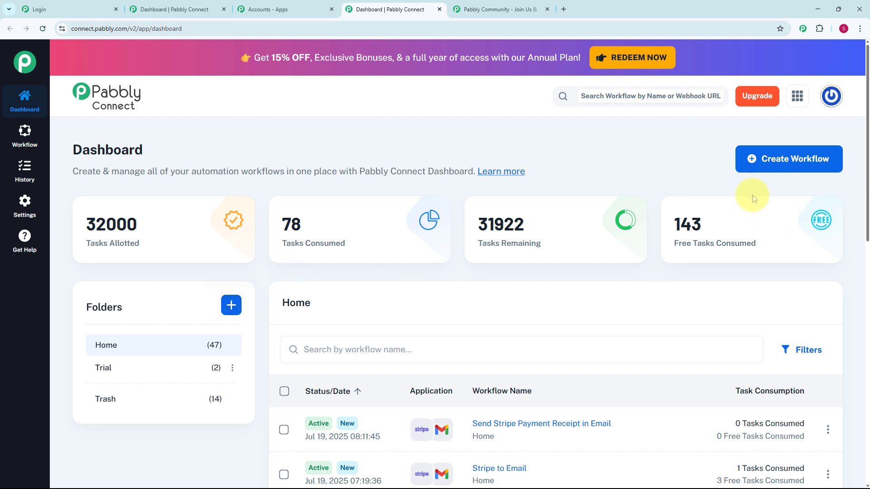
click(803, 163)
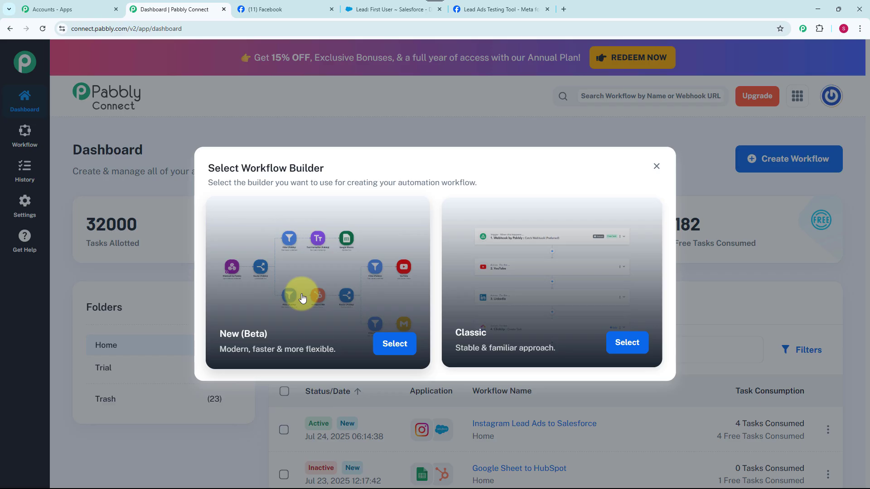
click(399, 341)
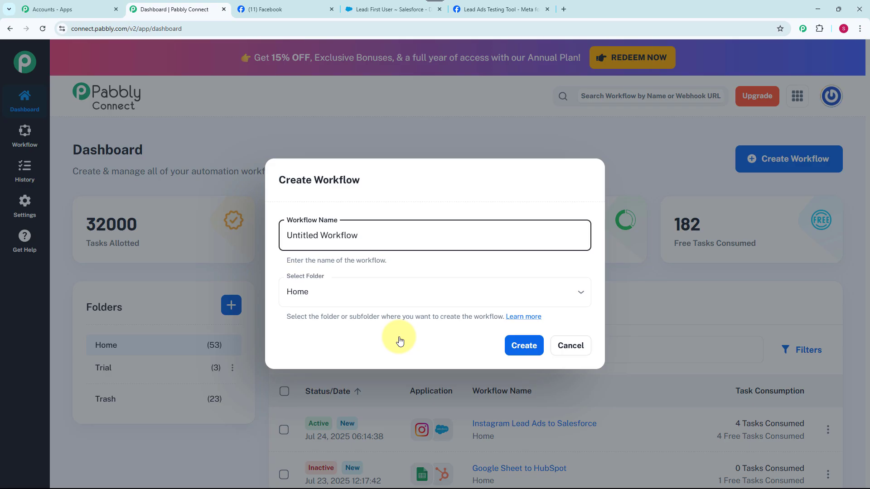
key(ctrl+a)
text(New Leads to salesforce from Instagram Lead Ads)
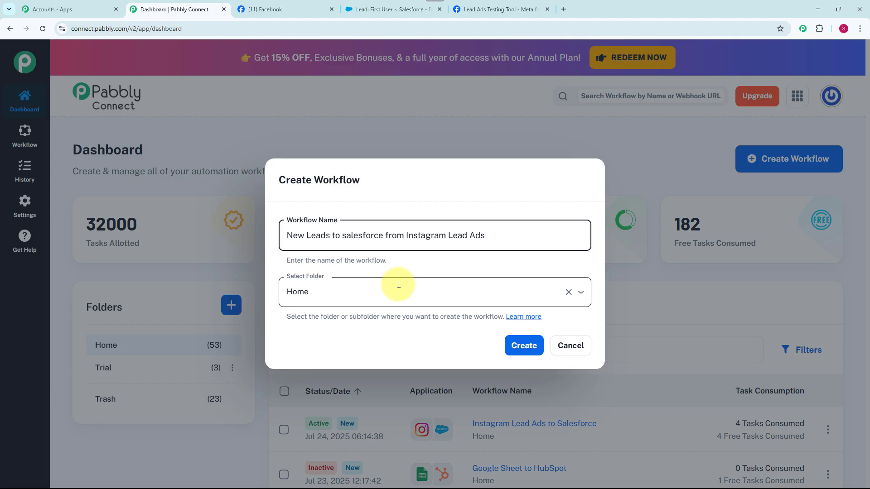
click(517, 352)
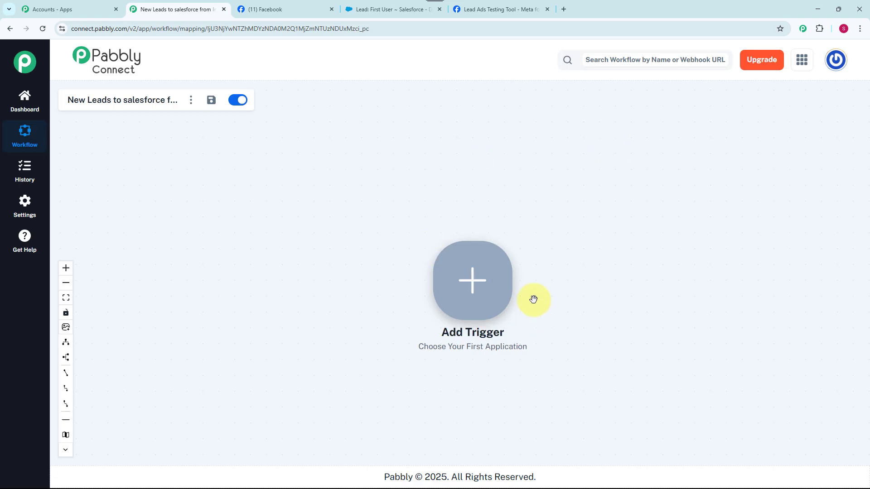
Step: Set the workflow's trigger to Instagram Lead Ads with the New Lead (Instant) event and open its connection setup
click(477, 290)
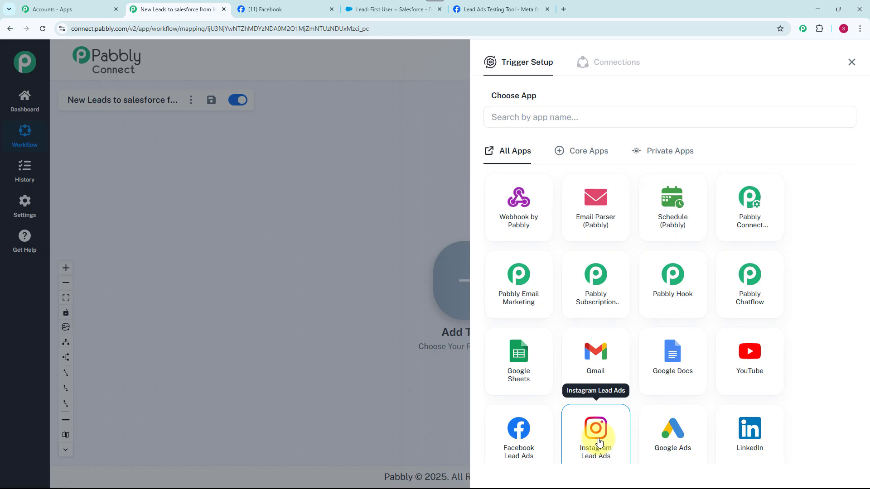
click(598, 442)
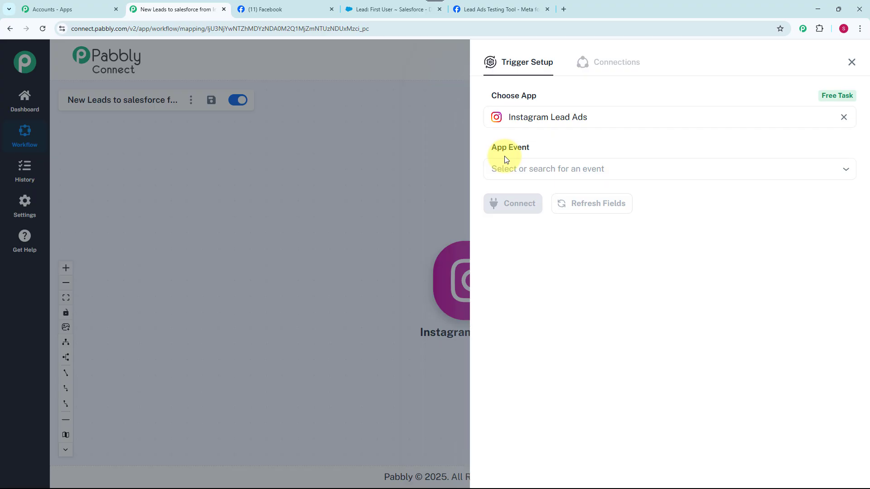
click(504, 168)
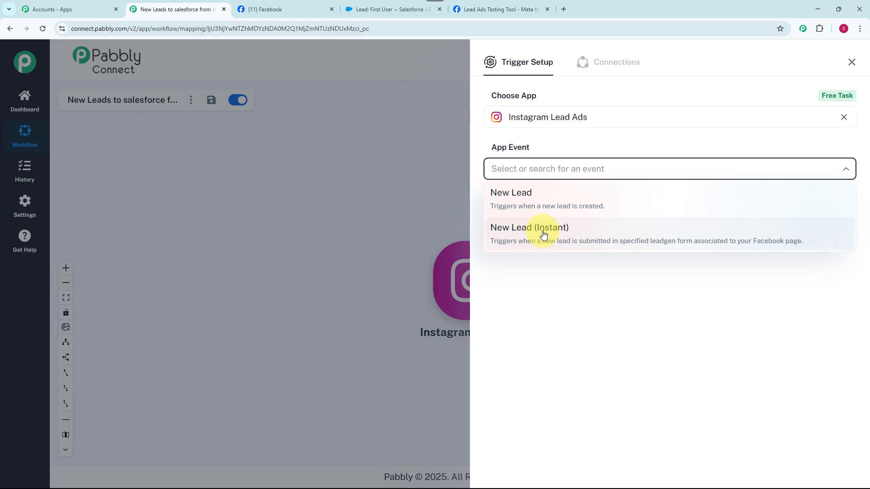
click(544, 234)
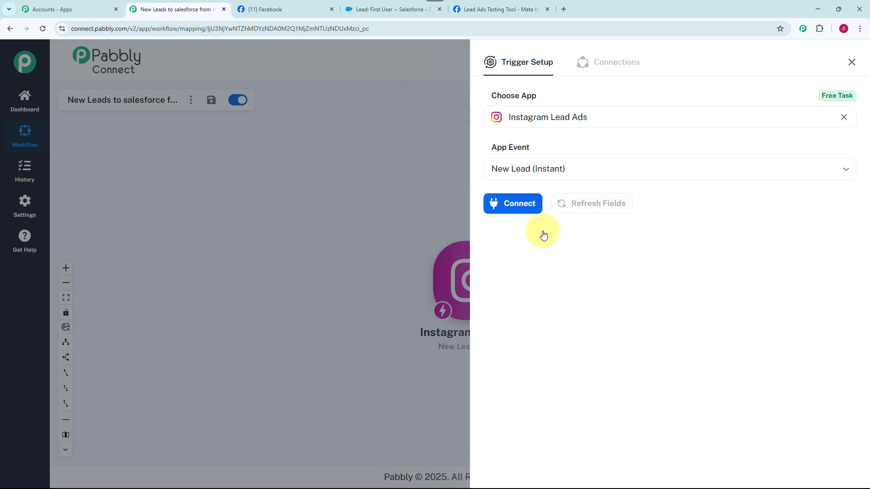
click(508, 210)
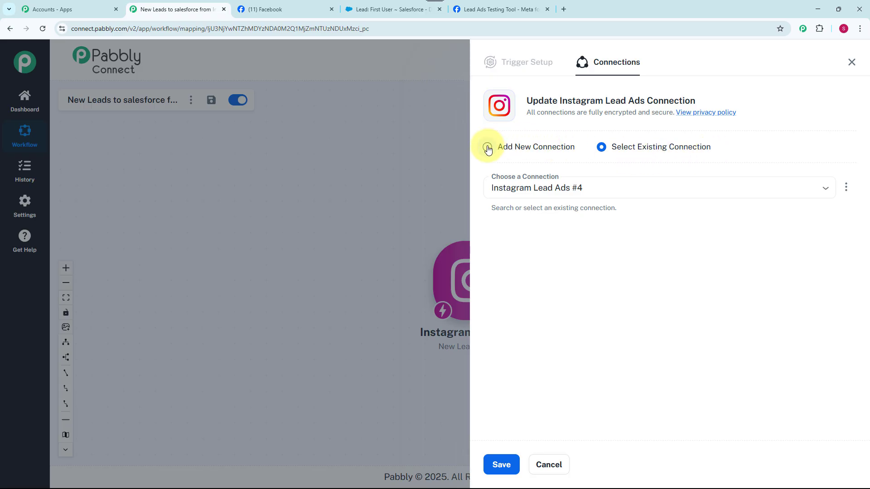
Step: Add a new connection named "Instagram Lead Ads #5" and authorize it with the already signed-in Facebook account
click(503, 159)
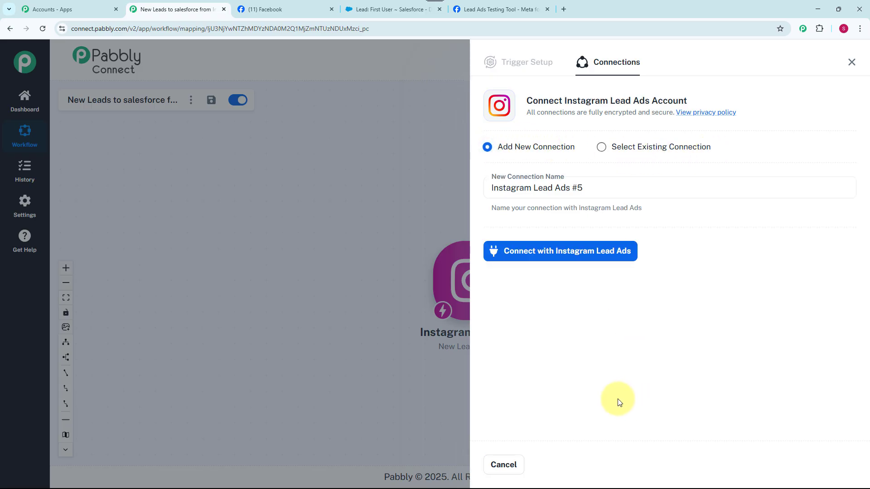
click(574, 252)
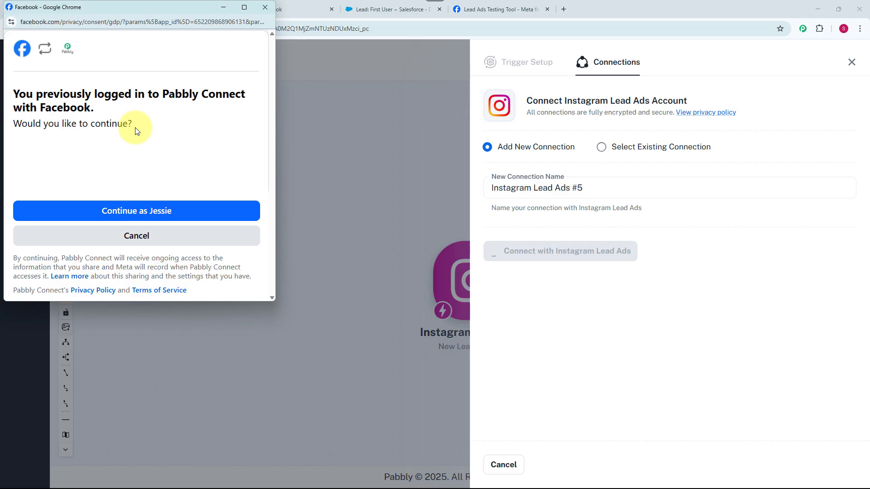
click(156, 217)
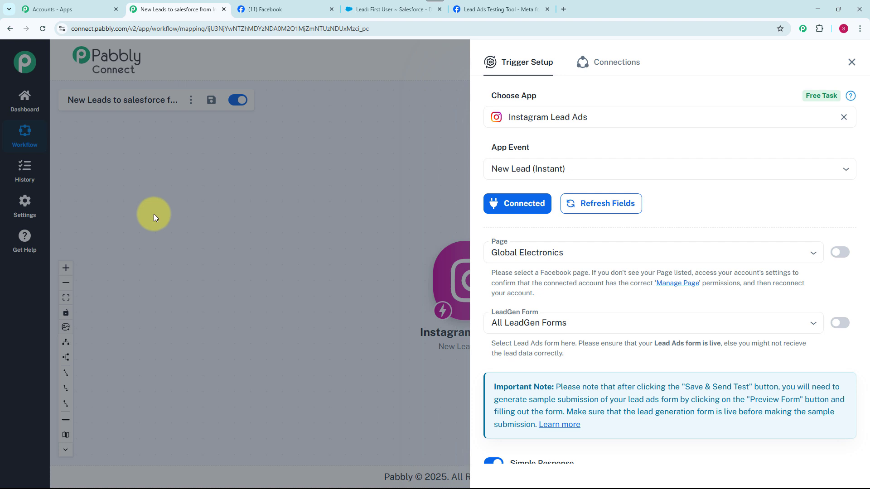
Step: Set the trigger's page to Digital Dynamics and its form to Digital Dynamics Lead Form, then save and send a test request
scroll(663, 219, down, 1)
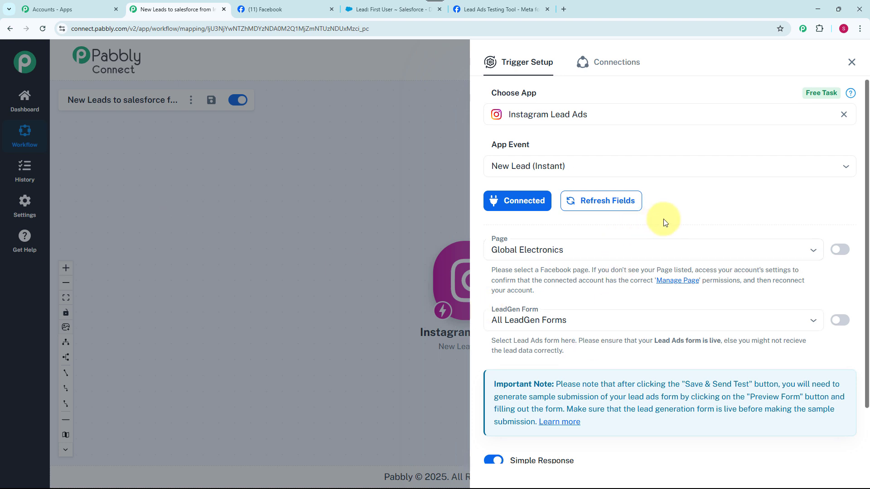
scroll(663, 218, down, 2)
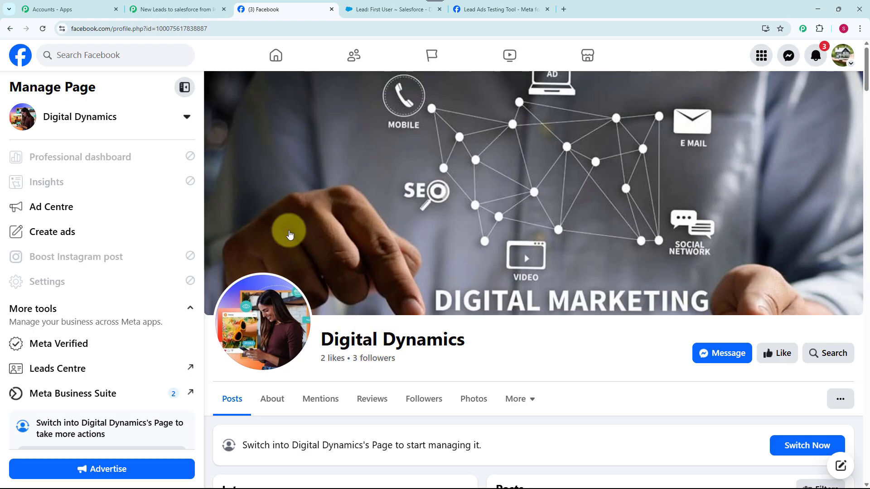
click(174, 9)
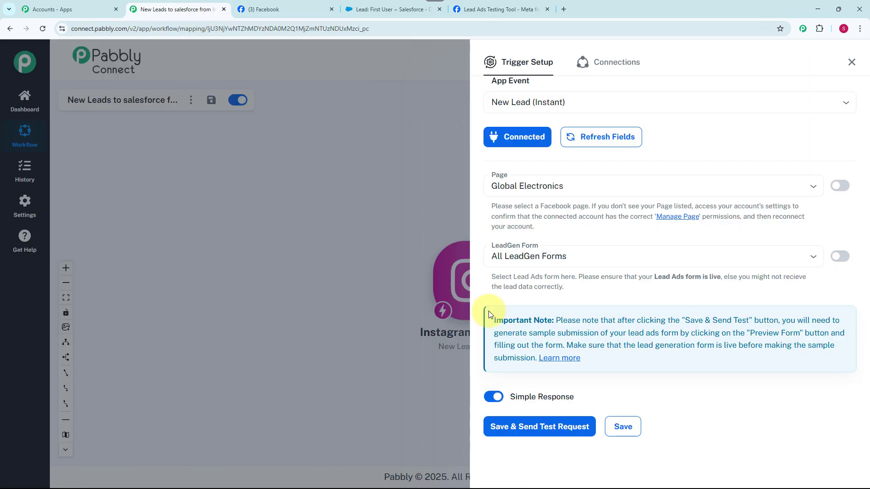
click(813, 188)
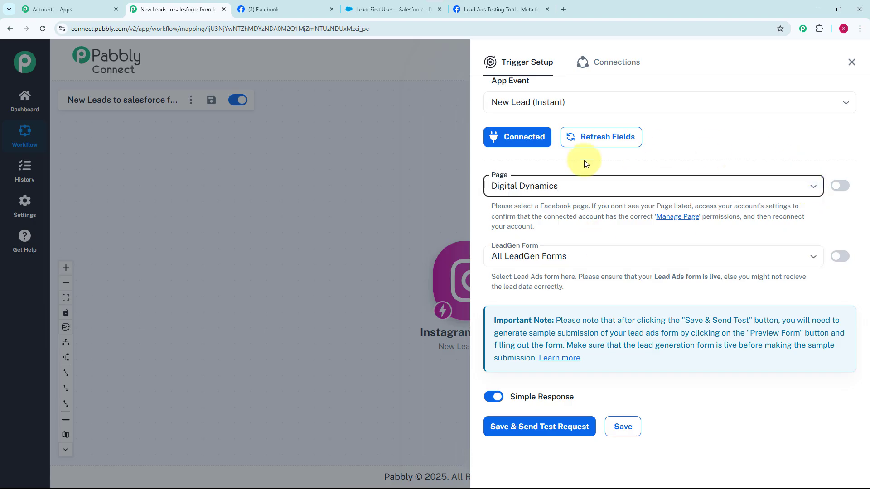
click(812, 258)
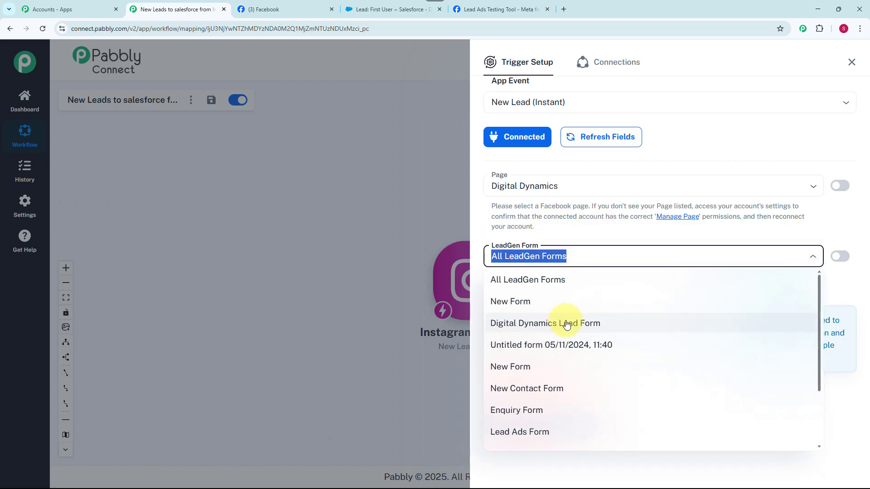
click(566, 325)
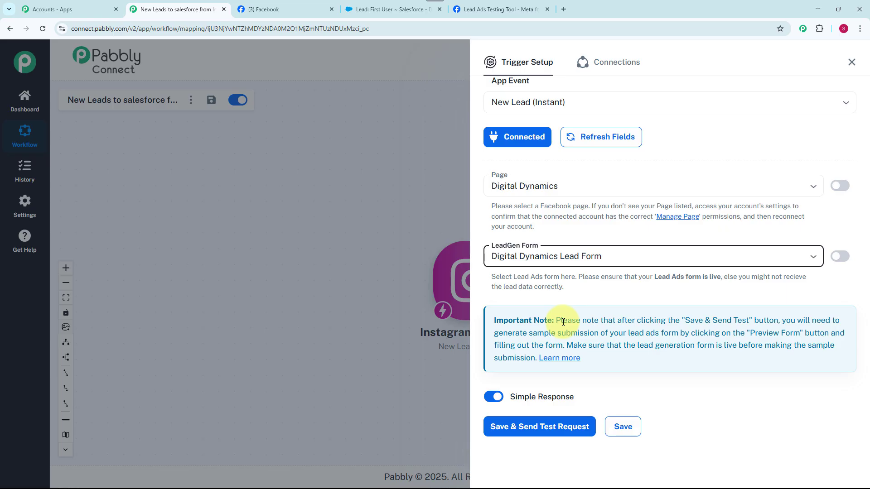
click(812, 257)
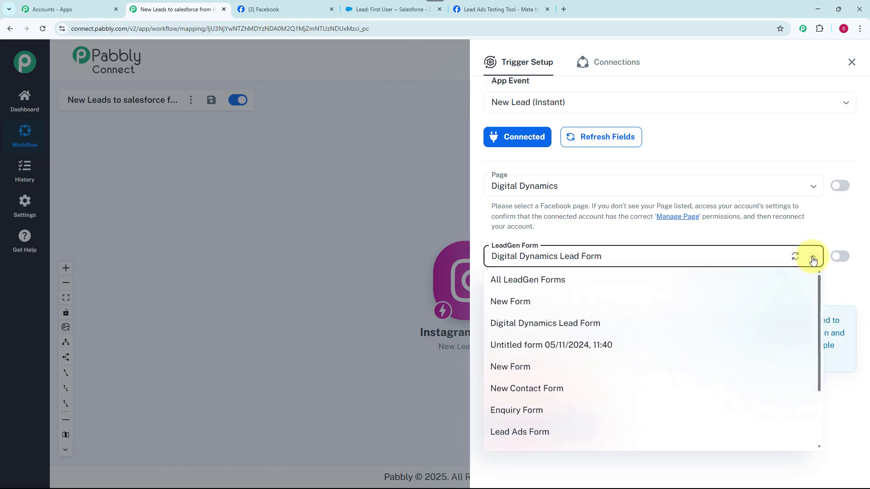
click(419, 219)
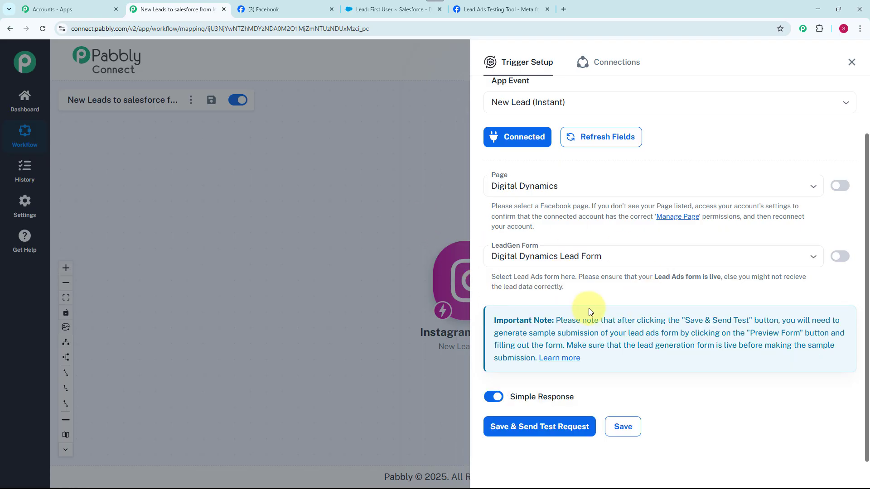
click(551, 430)
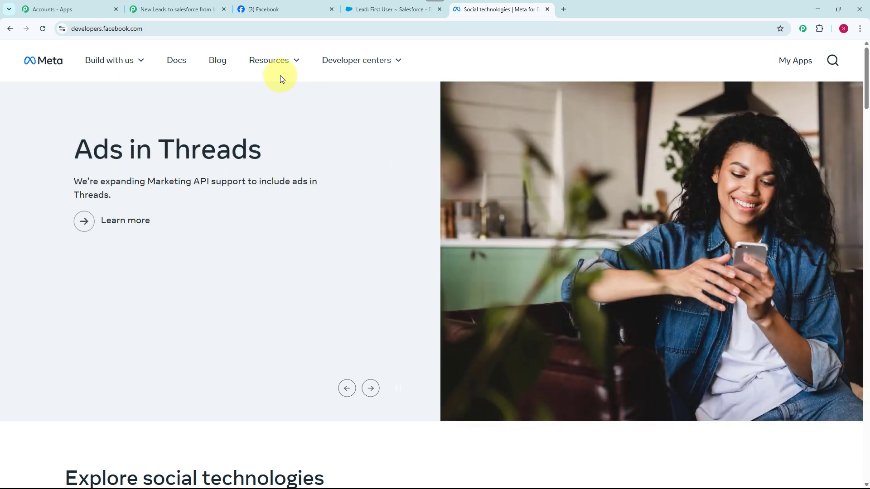
Step: On the Meta for Developers website, open the Lead Ads RTU Debug Tool from the developer tools
click(278, 68)
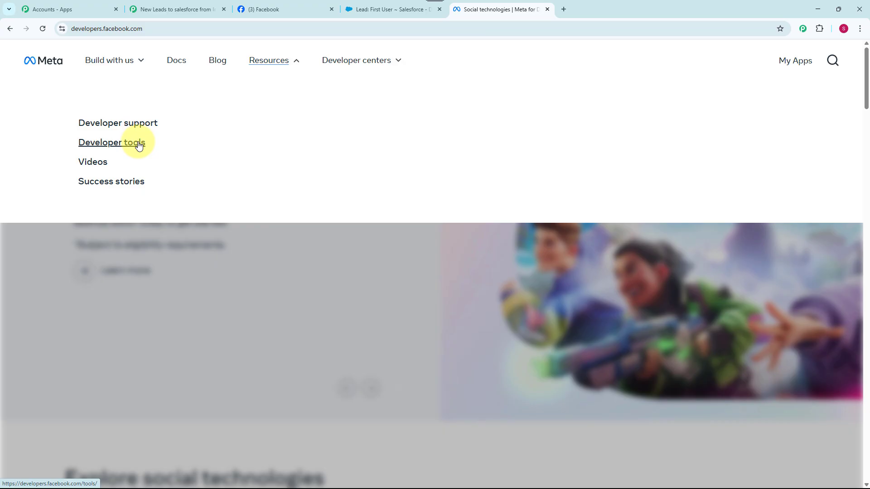
click(139, 146)
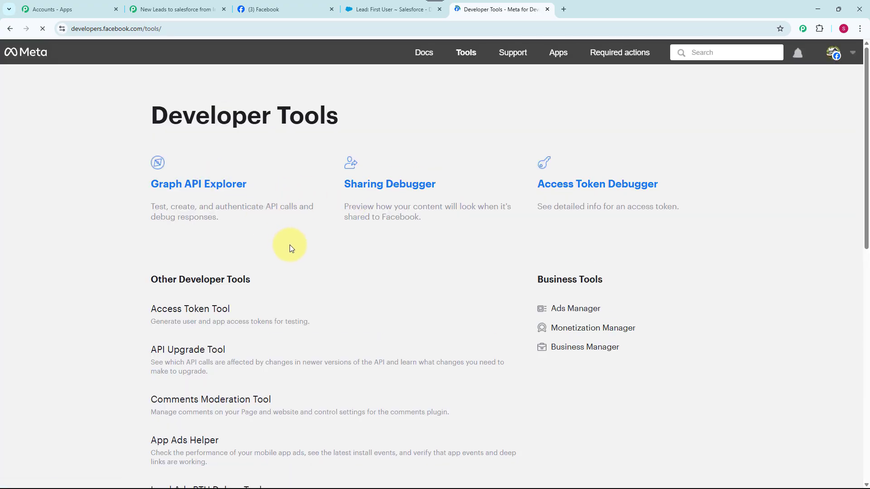
scroll(292, 245, down, 5)
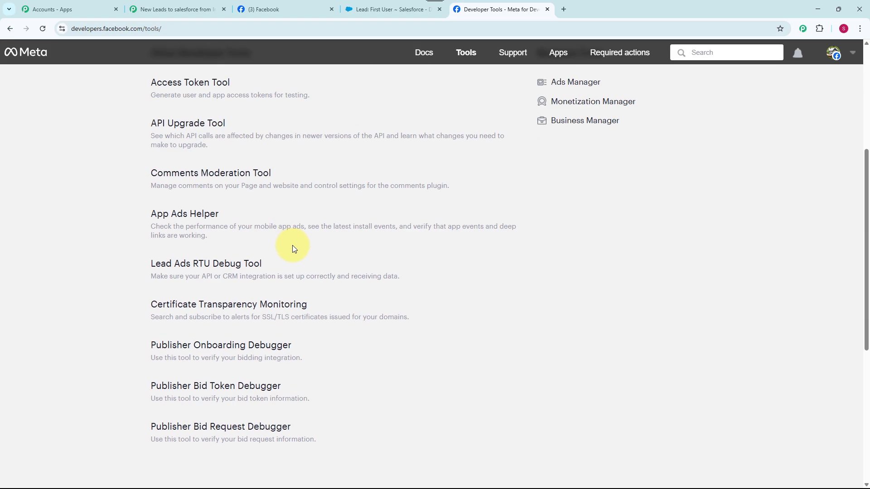
click(206, 265)
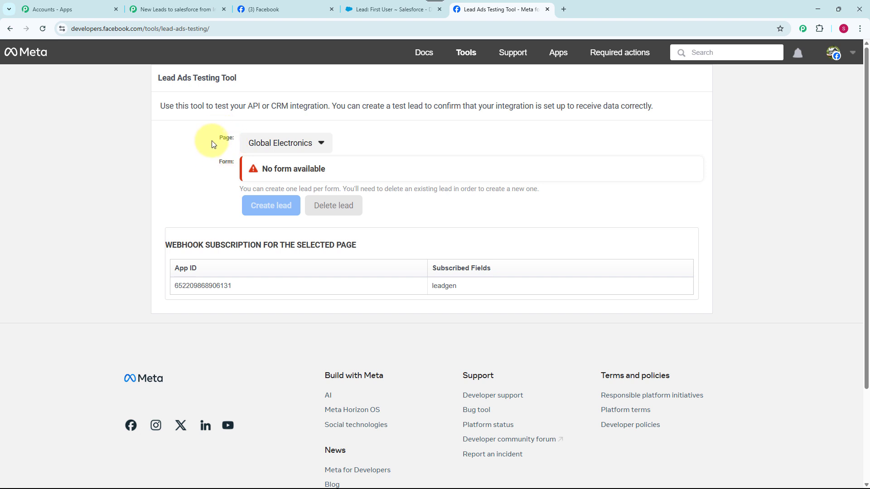
Step: Select the Digital Dynamics page and the Digital Dynamics Lead Form in the Lead Ads Testing Tool
click(319, 143)
scroll(328, 355, down, 1)
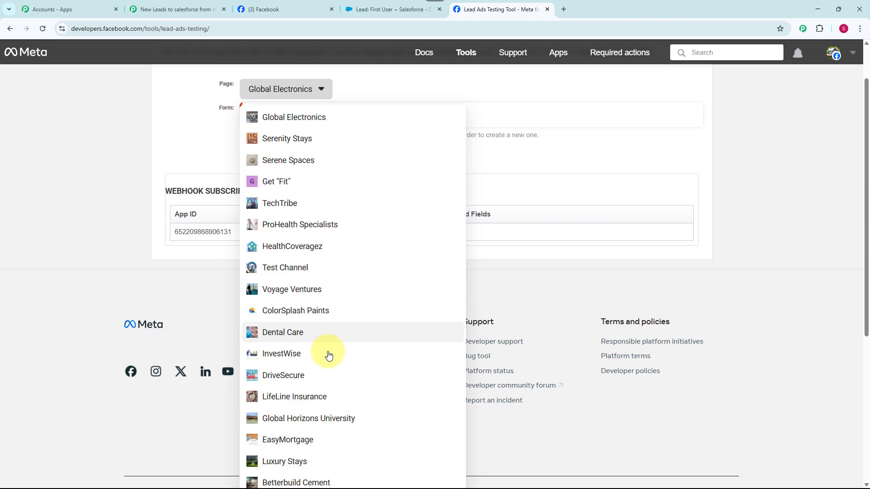
scroll(329, 354, down, 5)
click(301, 385)
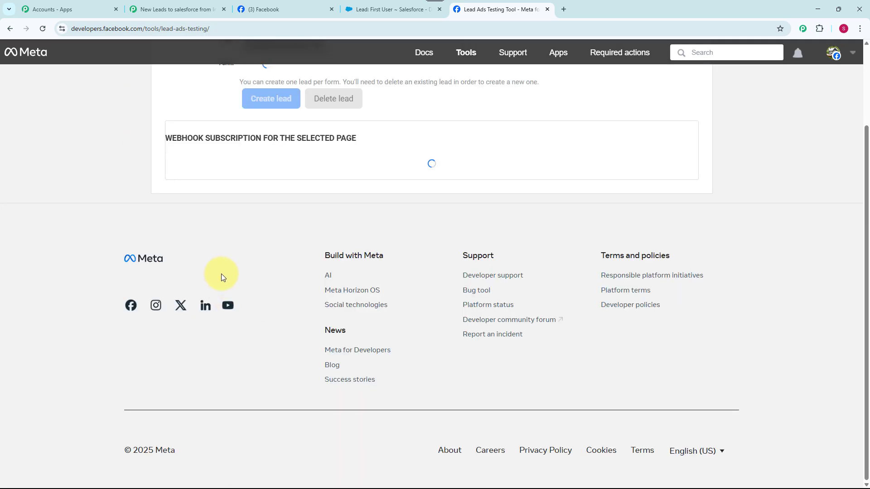
scroll(221, 277, up, 2)
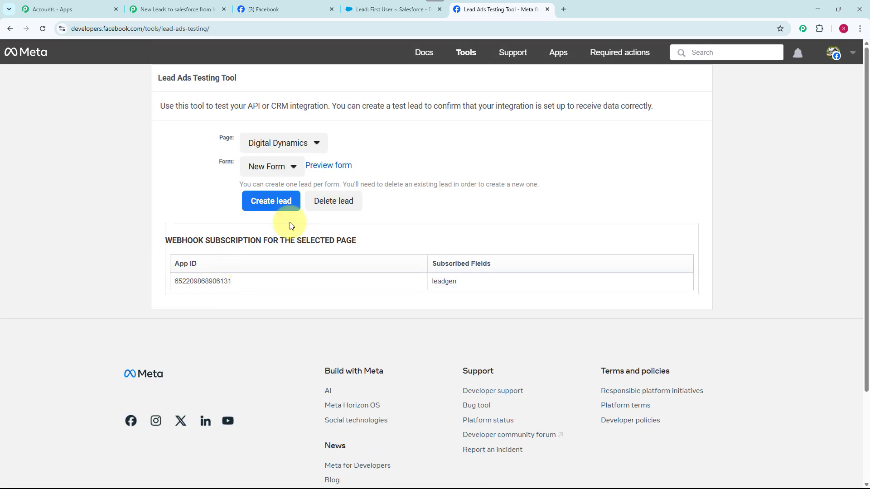
click(294, 171)
mouse_move(287, 198)
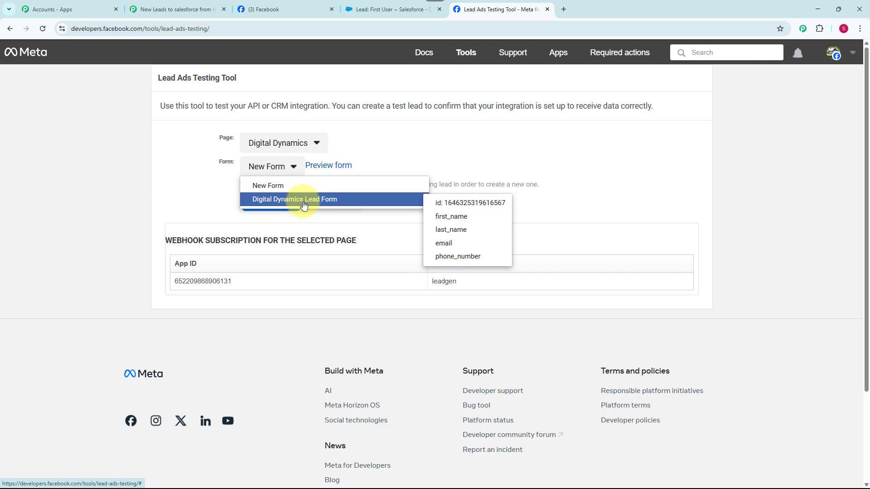
click(303, 199)
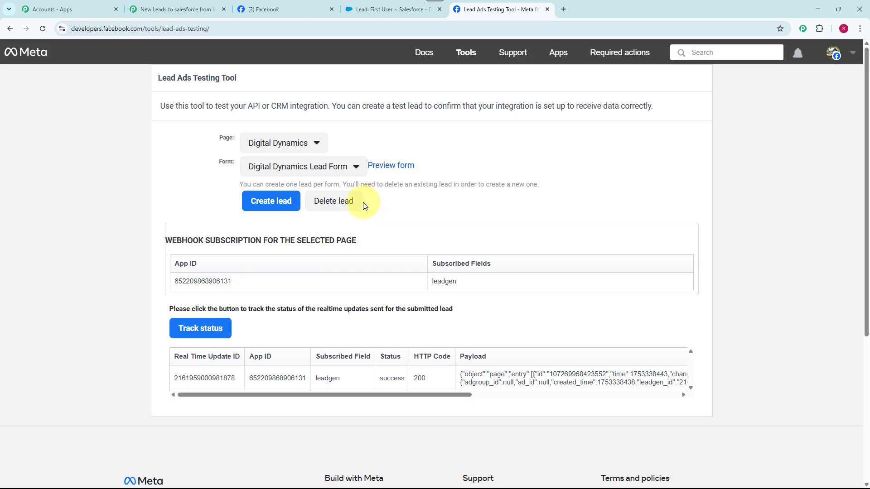
Step: Delete the form's existing test lead and submit a new one through the form preview with name, email and phone number
click(338, 203)
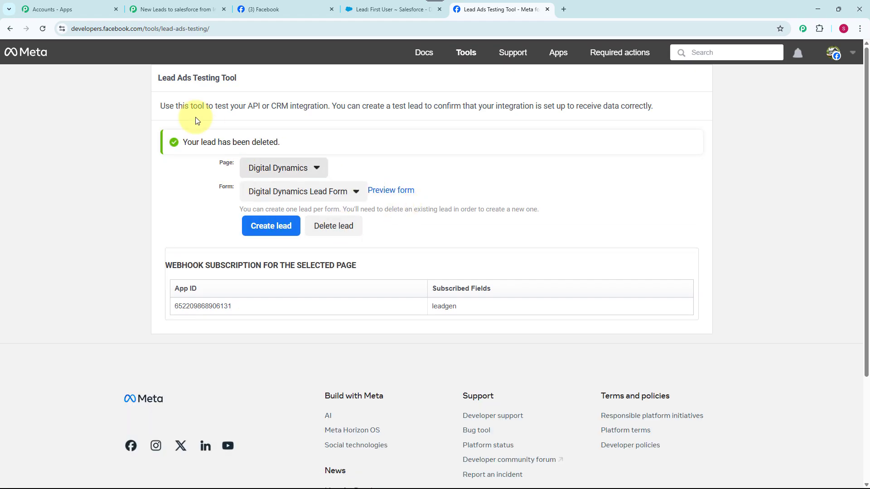
click(388, 194)
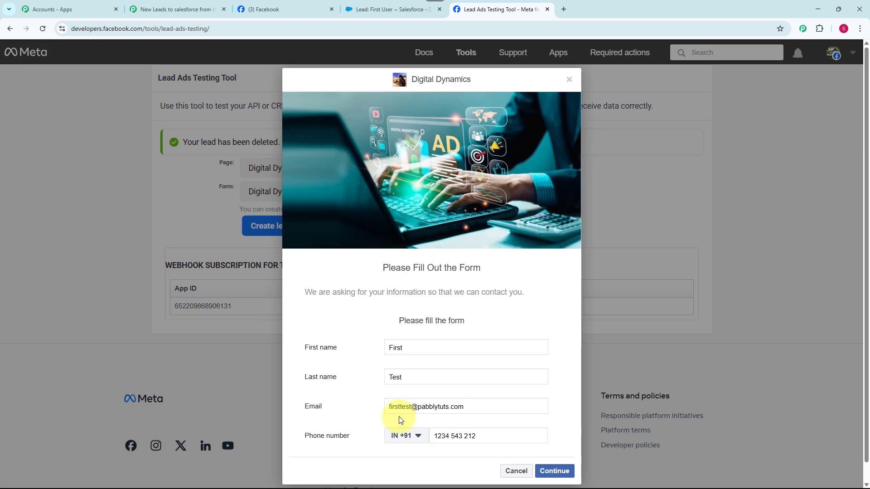
click(564, 475)
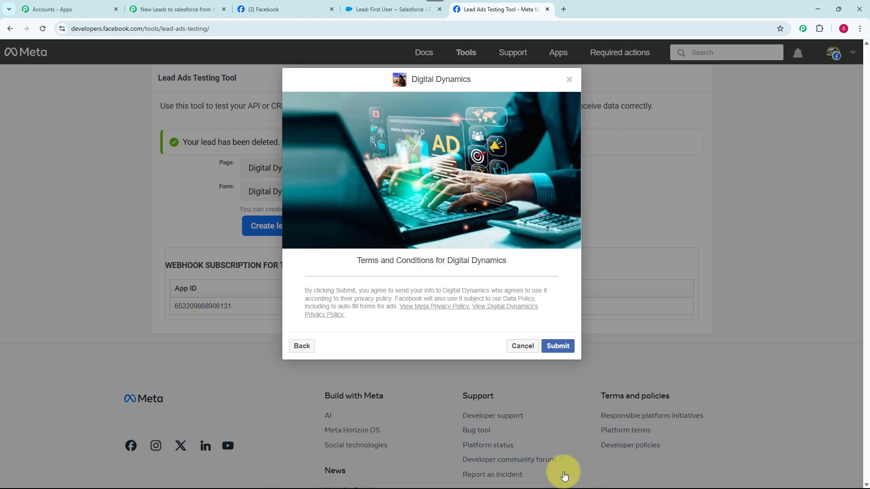
click(559, 346)
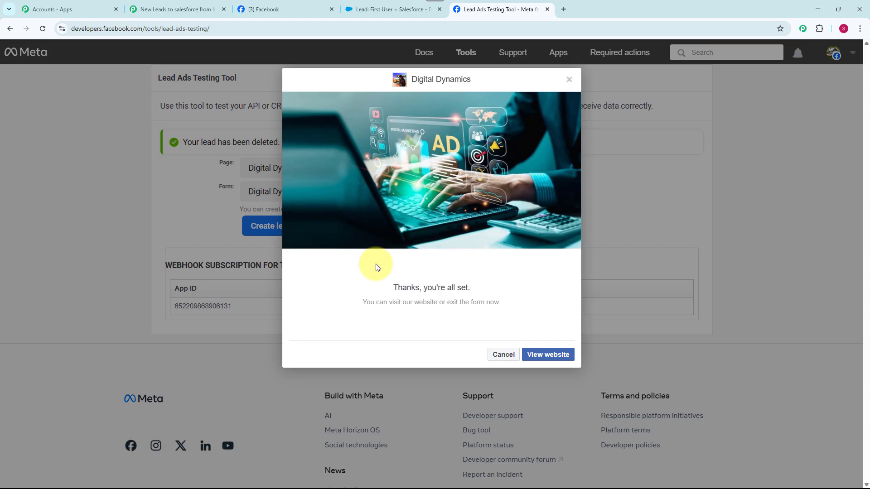
Step: Switch back to Pabbly Connect, review the lead details in the trigger's received response and close the trigger setup
click(175, 9)
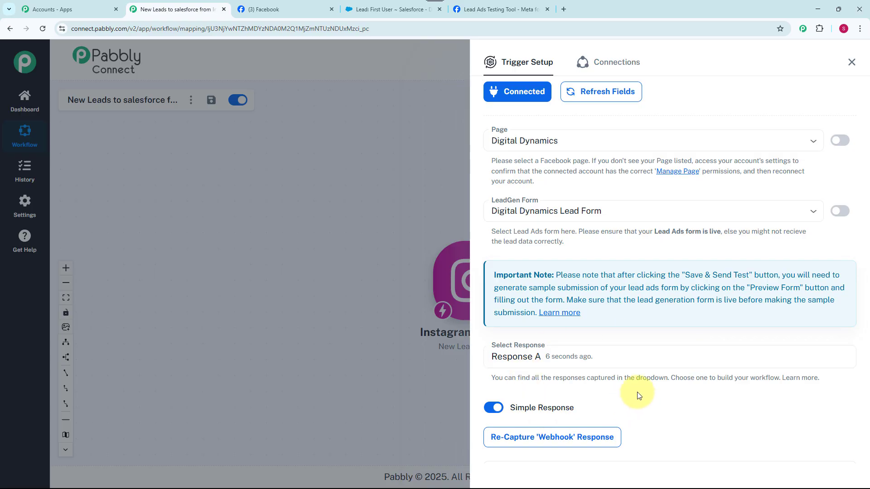
scroll(670, 413, down, 5)
scroll(680, 415, down, 4)
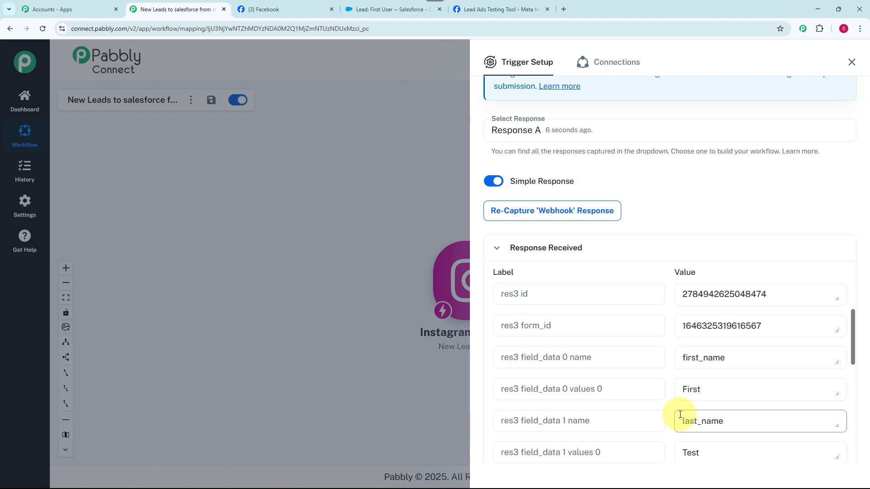
scroll(679, 415, up, 4)
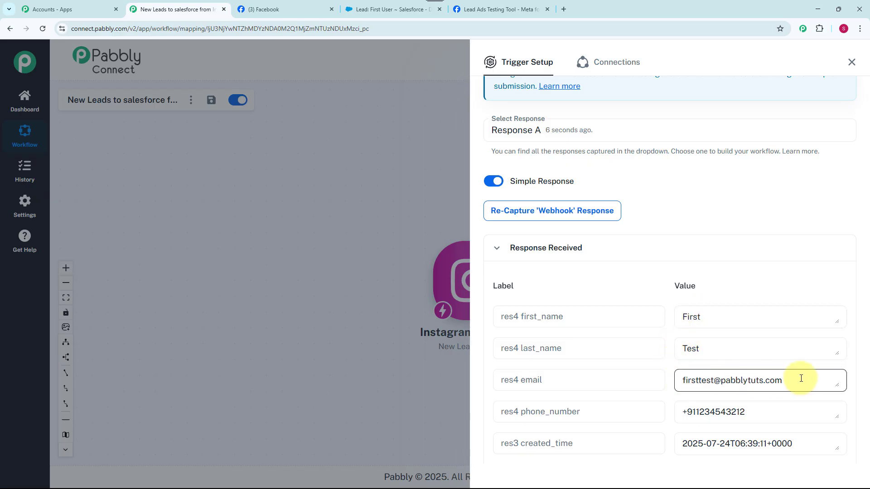
click(851, 62)
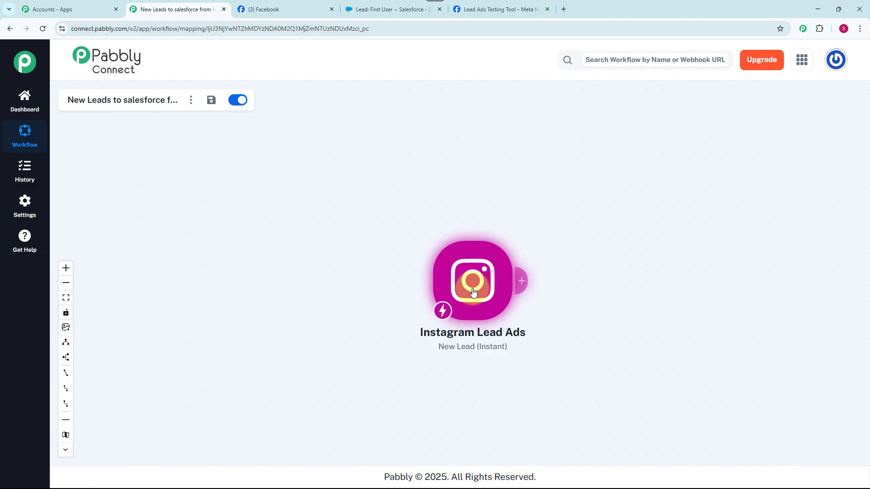
Step: Add an action step after the Instagram Lead Ads trigger, using Salesforce with the Create Lead event
right_click(474, 292)
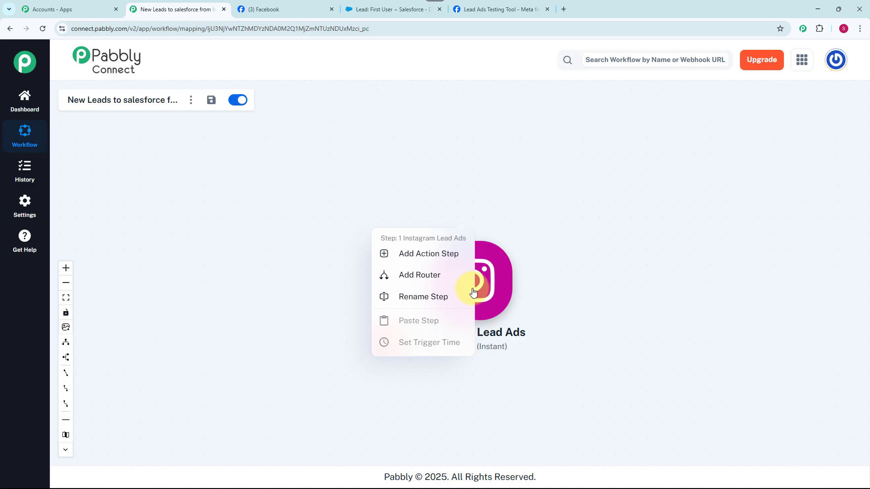
click(426, 258)
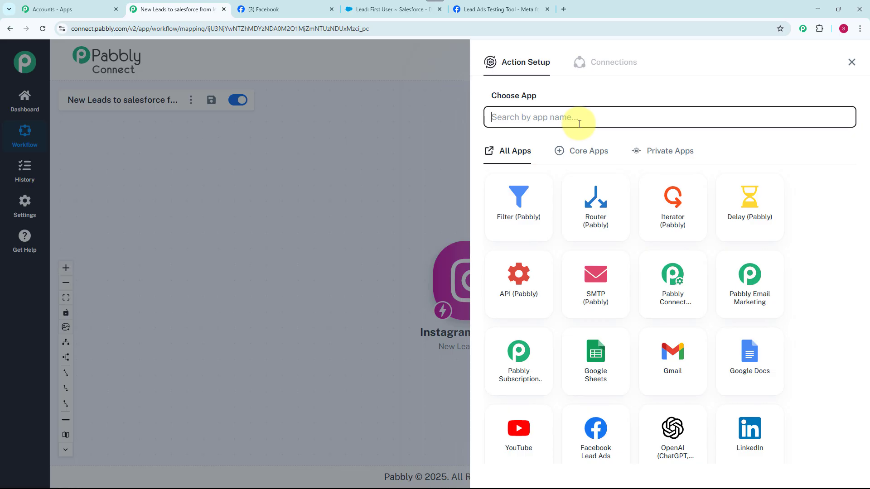
text(Salesforce)
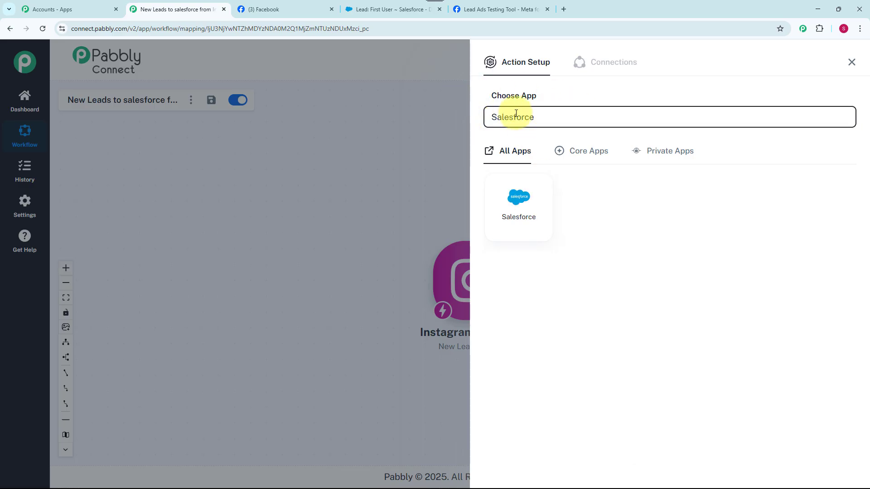
click(502, 221)
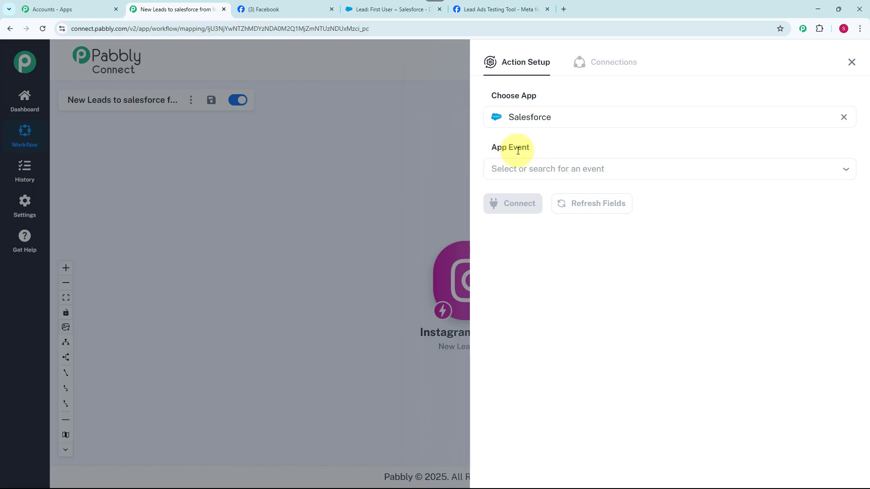
click(520, 169)
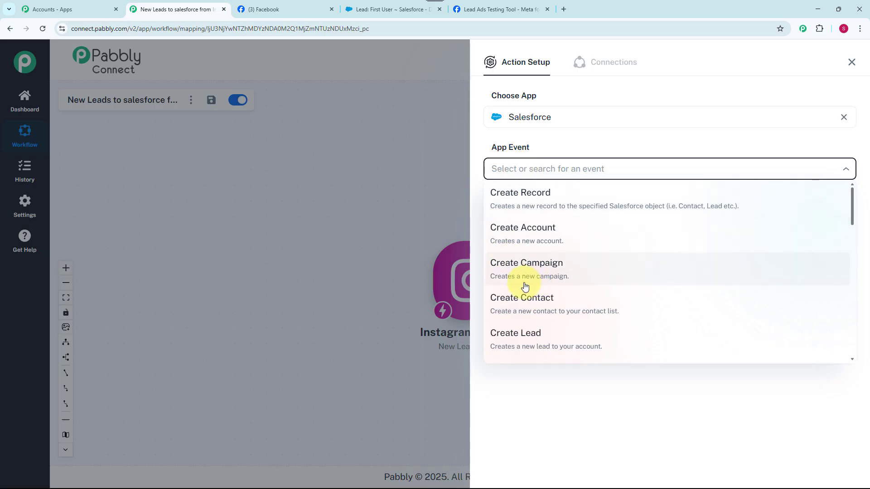
click(523, 350)
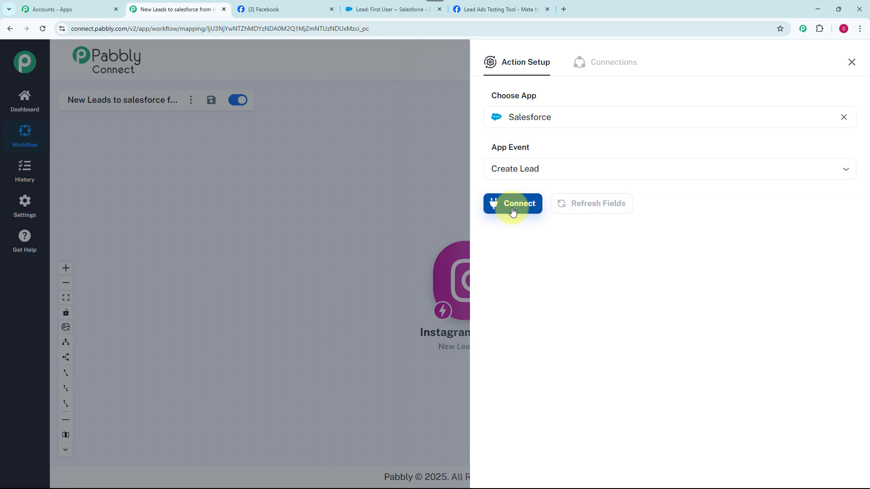
Step: Connect the Create Lead action to Salesforce through a new connection named Salesforce #3 and allow the requested account access
click(512, 207)
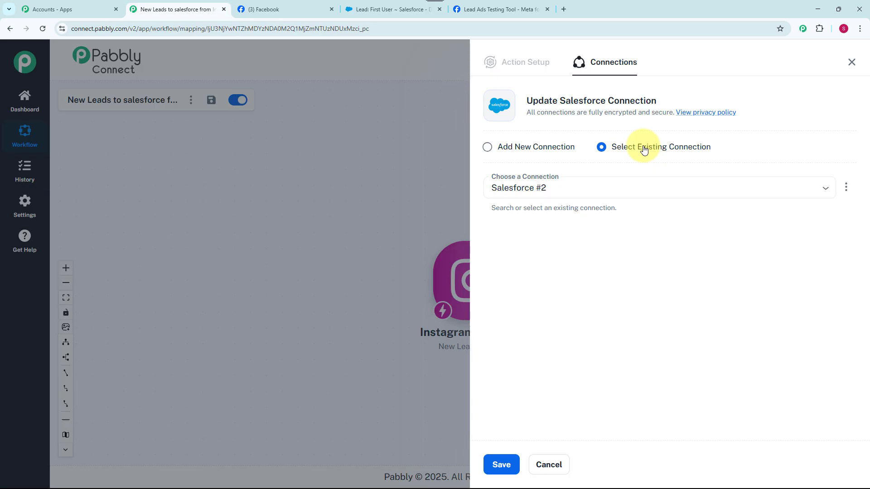
click(488, 148)
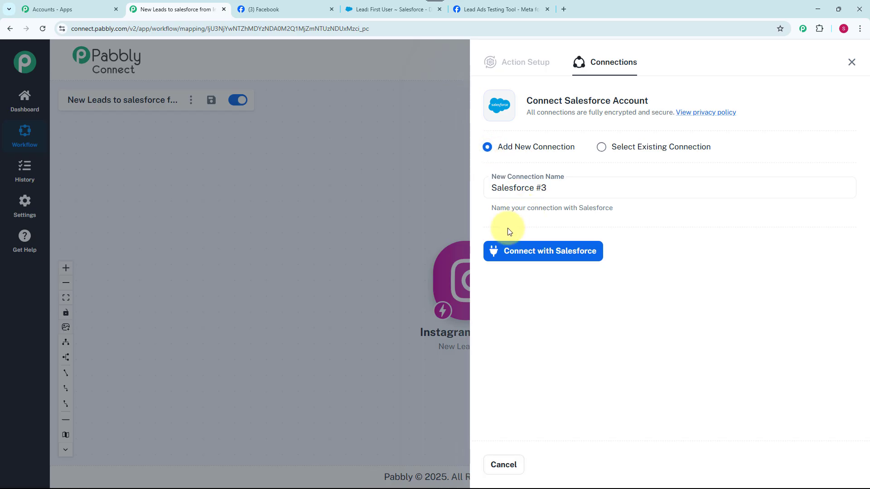
click(532, 258)
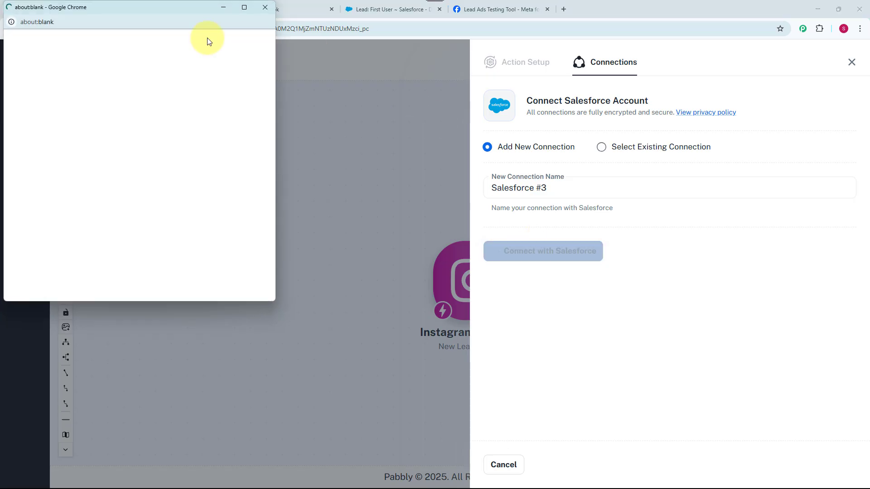
scroll(190, 194, down, 6)
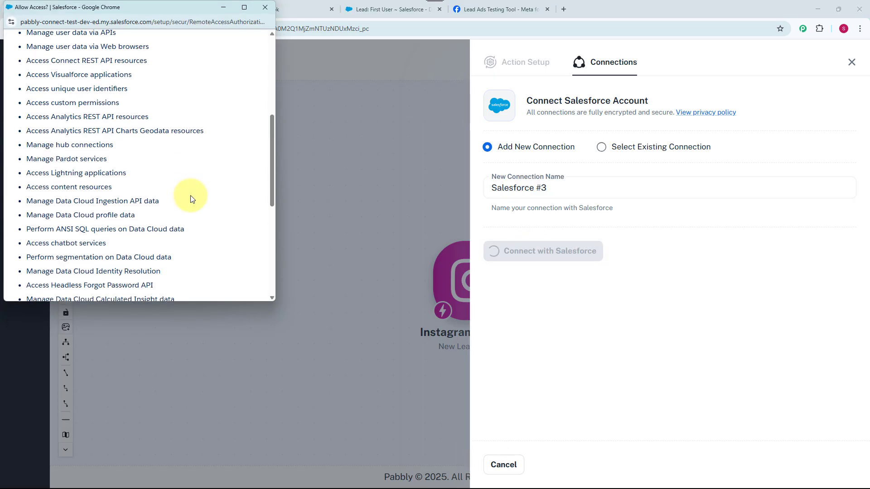
scroll(190, 195, down, 5)
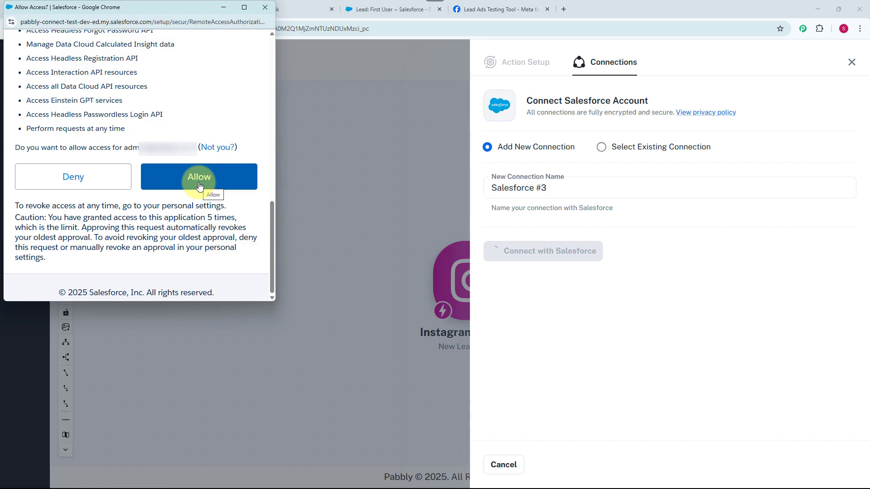
click(199, 185)
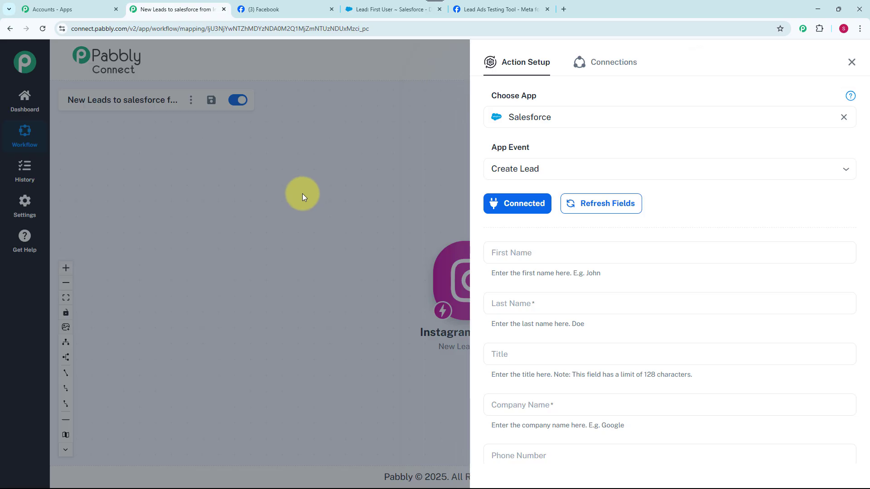
Step: Map the lead's First Name and Last Name fields to res4 first_name and res4 last_name from the Instagram Lead Ads trigger
scroll(702, 268, down, 4)
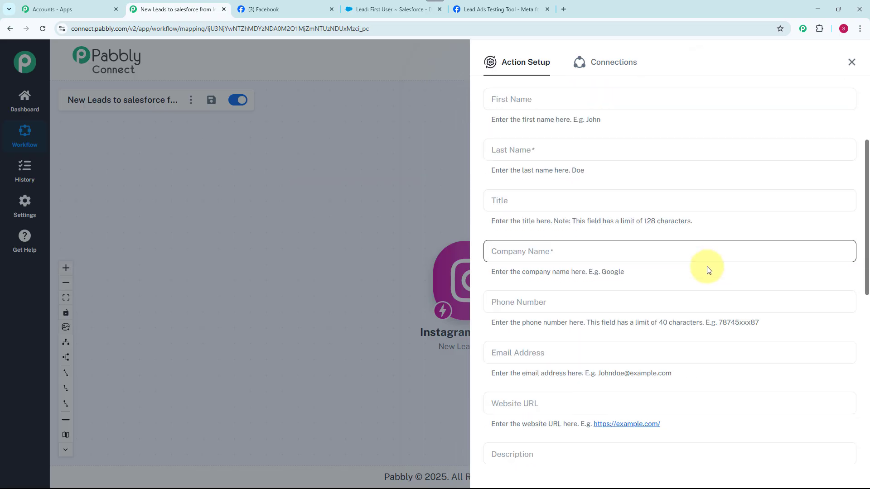
scroll(705, 271, up, 4)
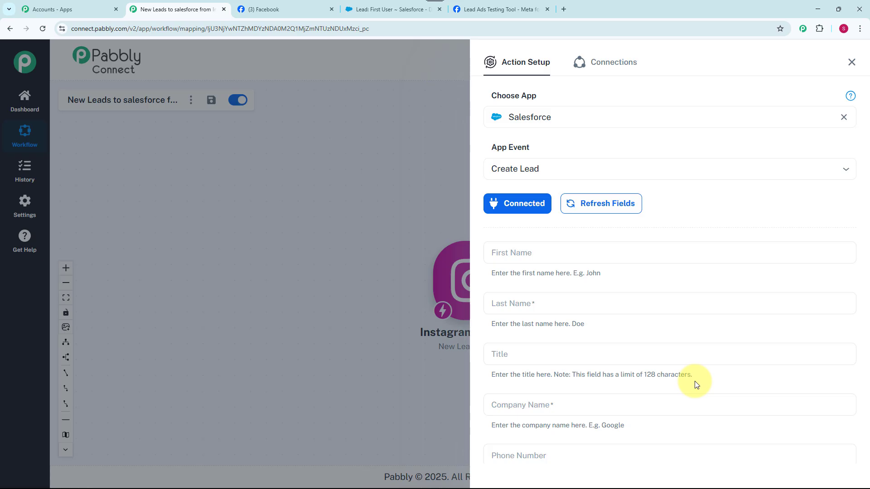
click(586, 253)
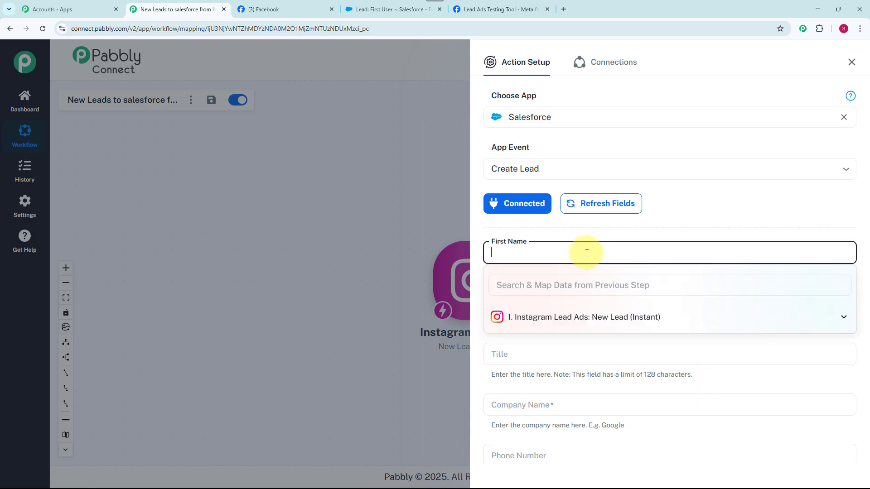
click(580, 317)
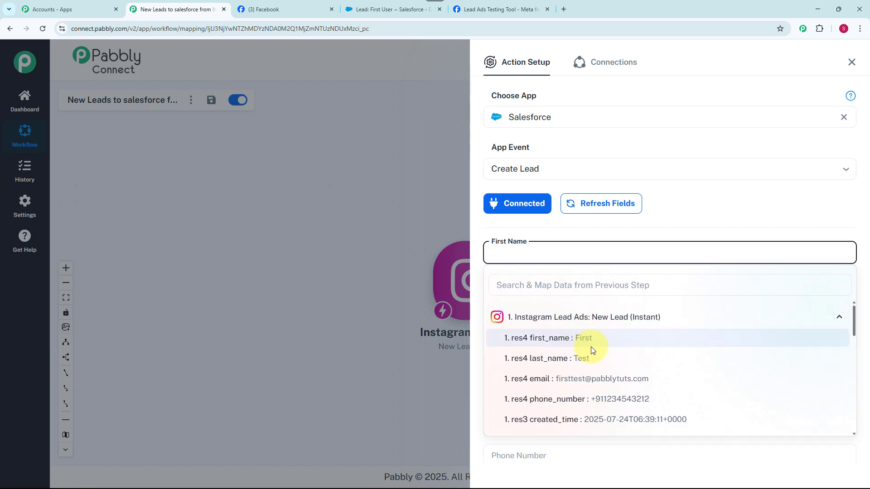
click(568, 345)
click(344, 298)
click(531, 306)
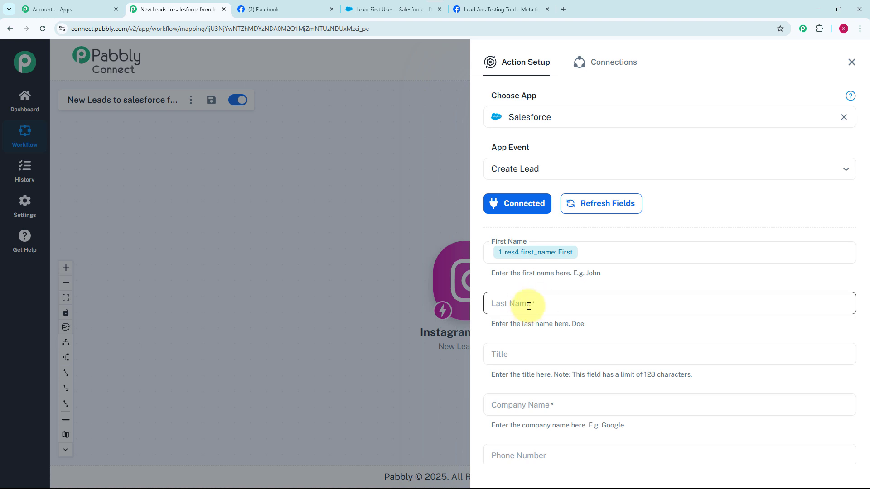
click(526, 306)
click(520, 367)
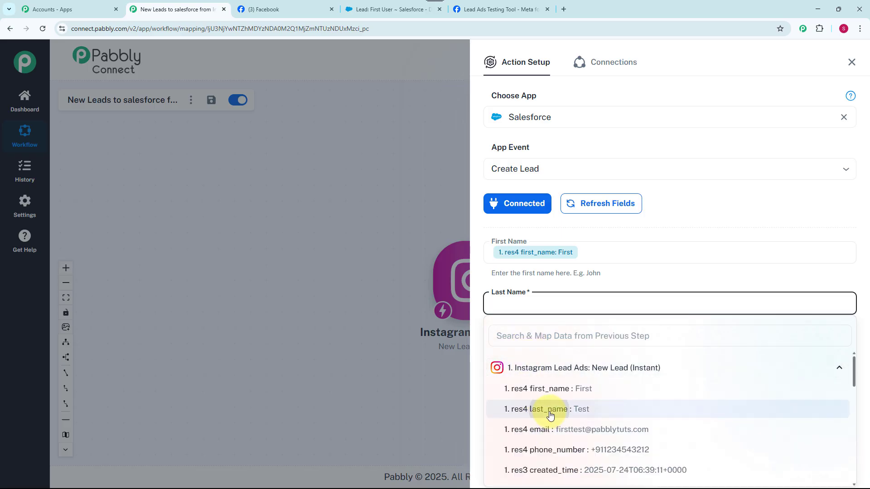
click(547, 409)
click(425, 343)
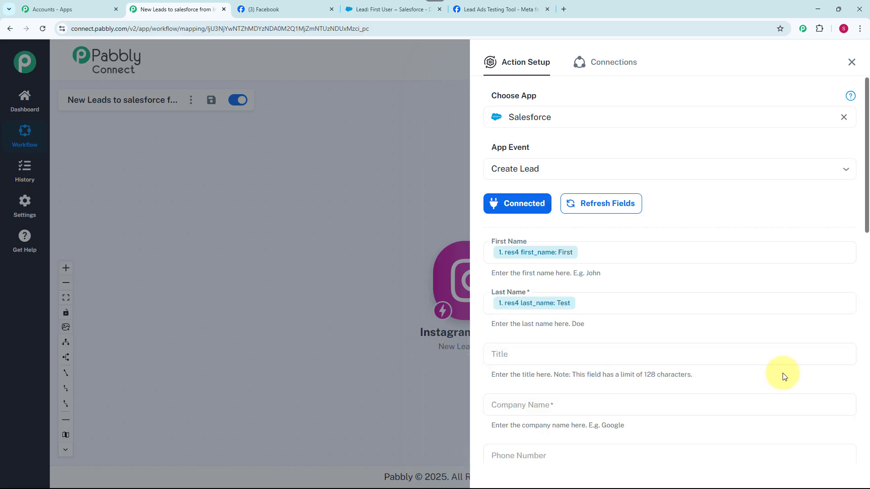
Step: Set the lead's company name to XYZ Company
scroll(782, 374, down, 5)
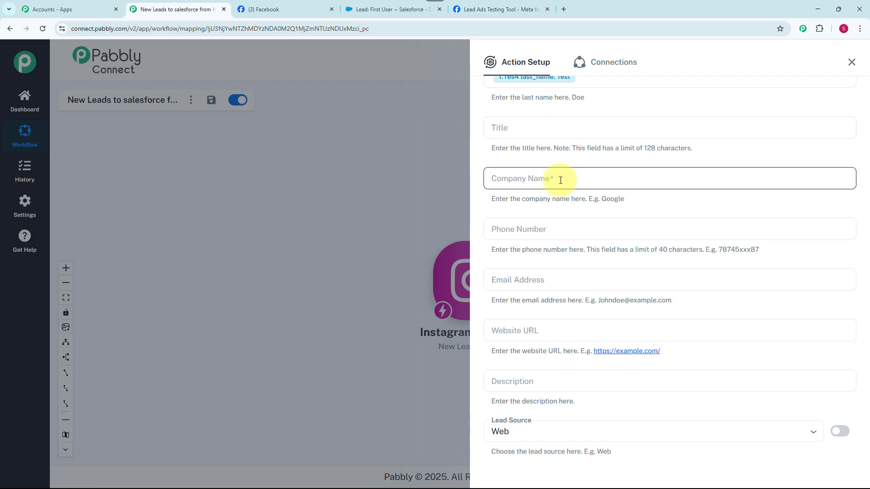
click(560, 180)
text(XYZ Company)
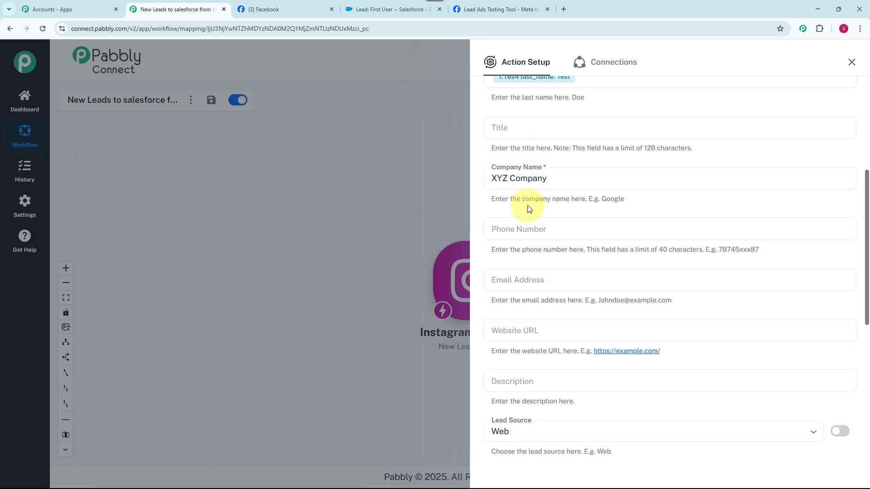
Step: Map the lead's Phone Number and Email Address fields to res4 phone_number and res4 email from the Instagram Lead Ads trigger
click(554, 236)
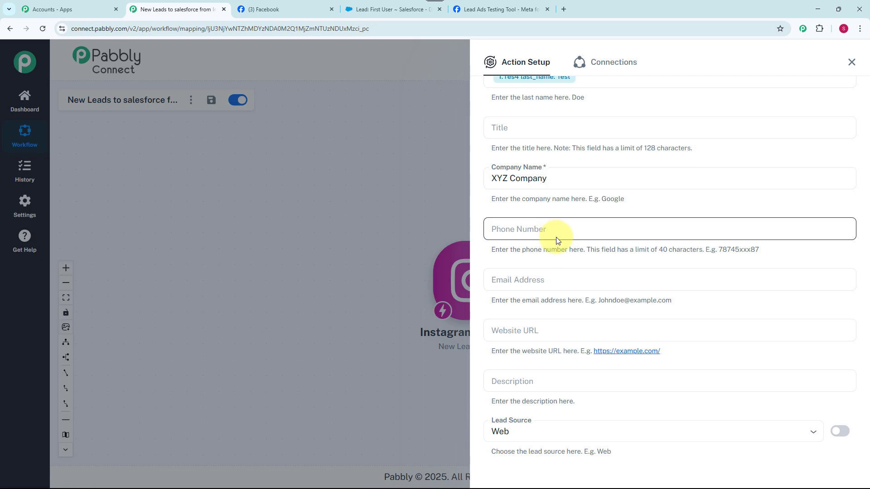
click(551, 227)
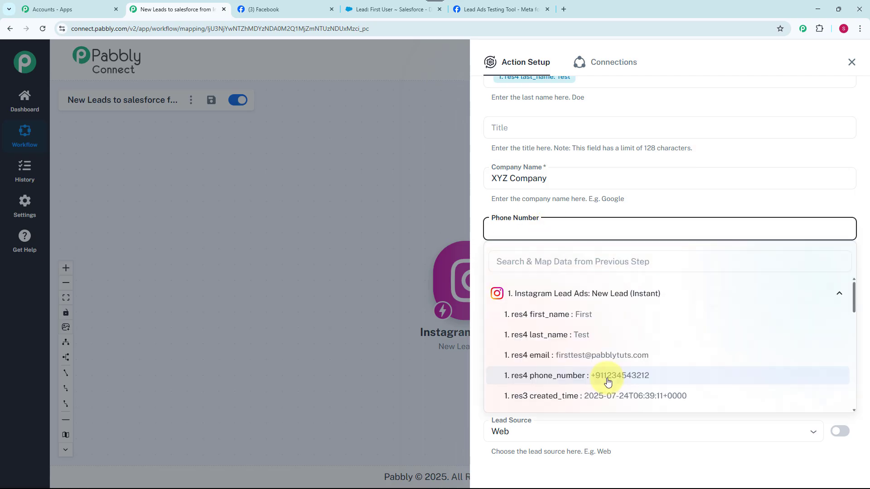
click(607, 382)
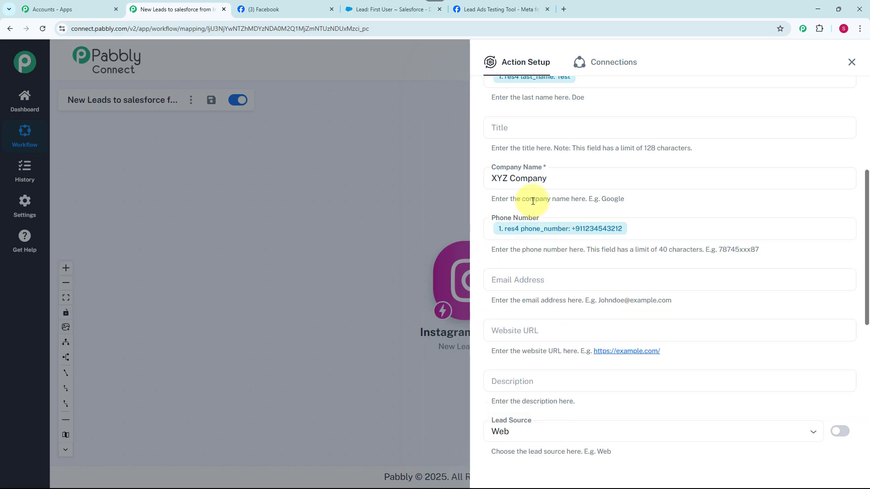
click(493, 279)
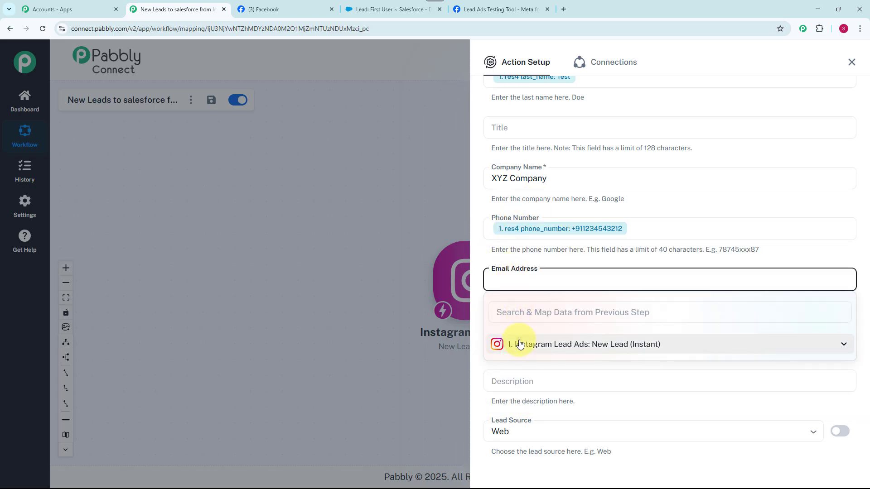
click(520, 344)
click(525, 405)
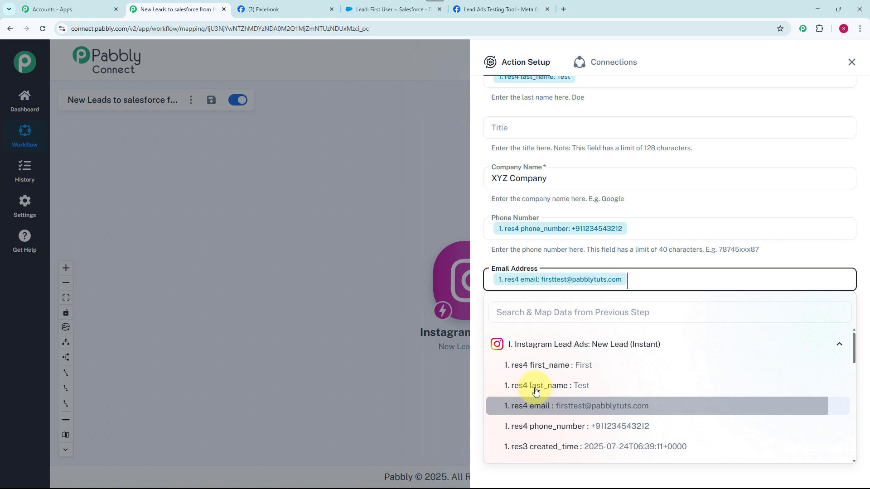
click(427, 278)
Step: Save the Create Lead action, send a test request to Salesforce and review the received response
scroll(543, 317, down, 4)
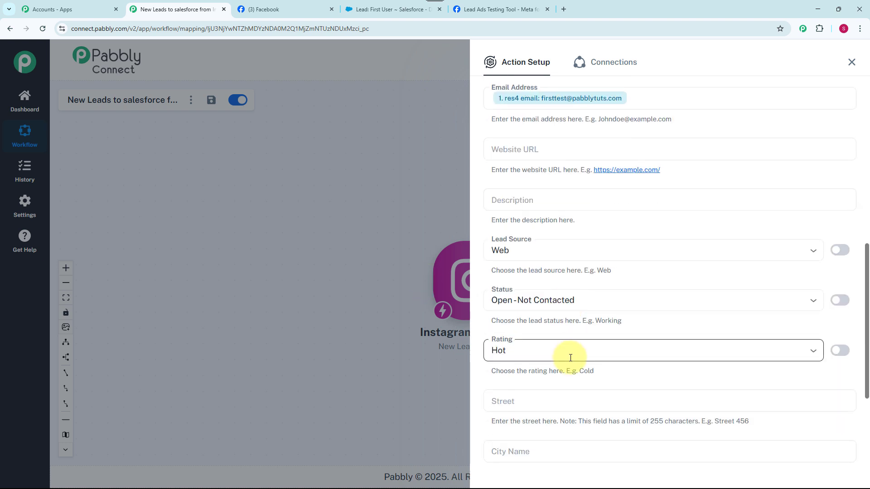
scroll(571, 358, down, 3)
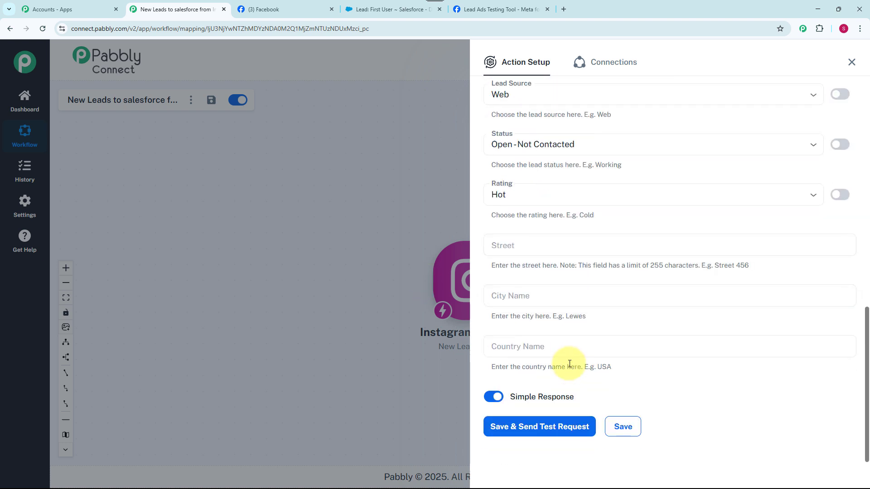
click(560, 434)
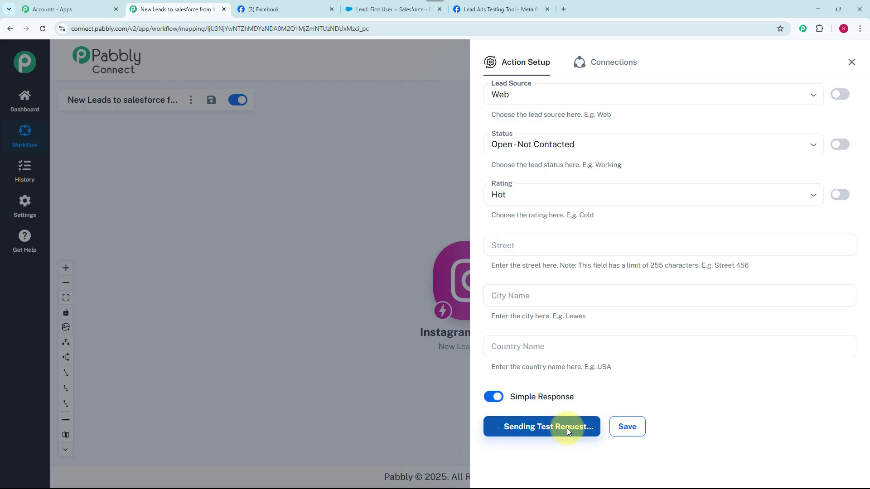
scroll(715, 403, down, 5)
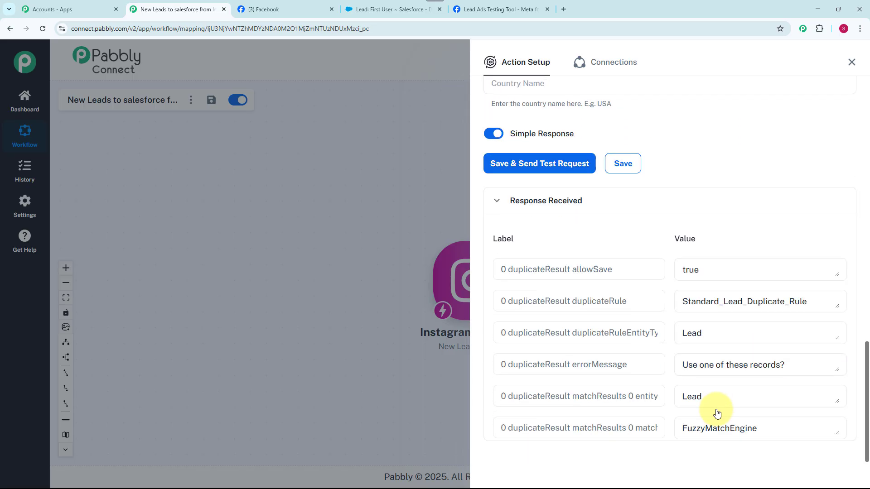
click(712, 404)
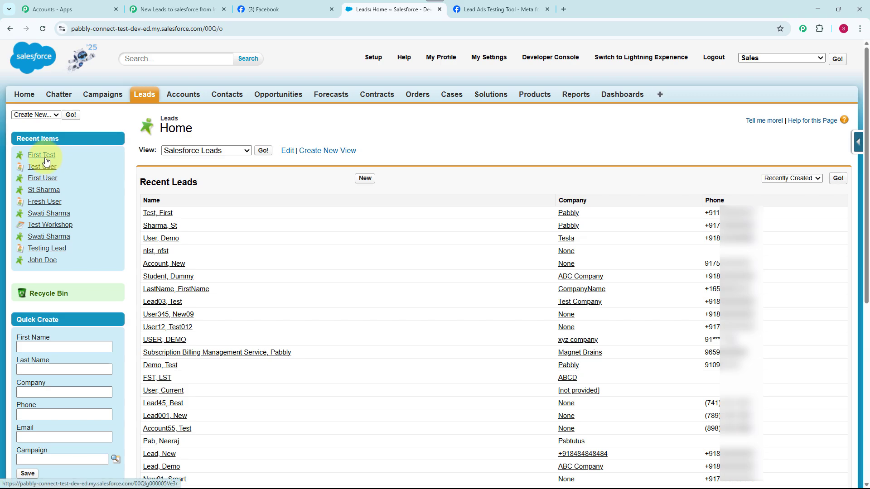
Step: Check the newly created test lead's details in Salesforce, and return to Pabbly Connect to close the Salesforce action setup
click(41, 155)
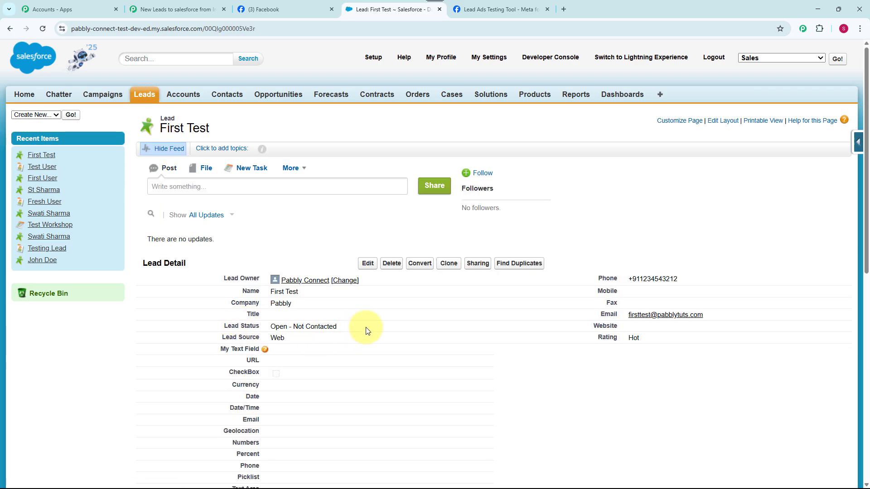
scroll(407, 299, down, 5)
scroll(407, 299, up, 1)
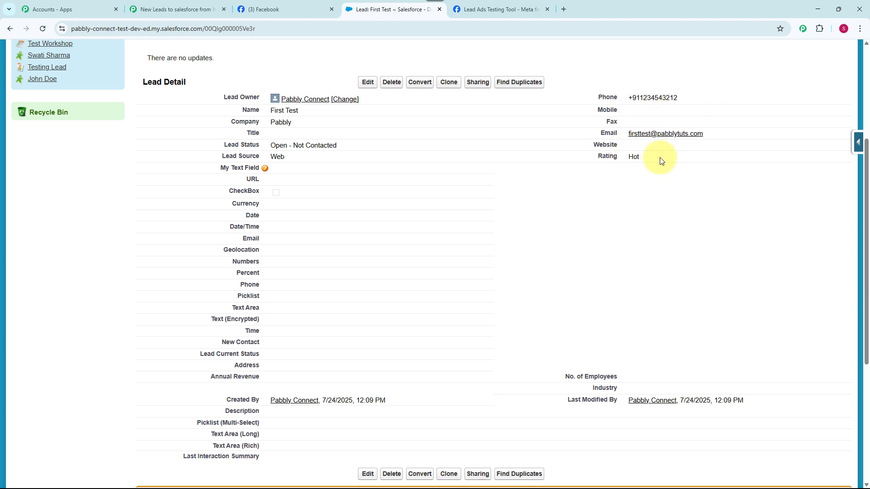
key(ctrl+2)
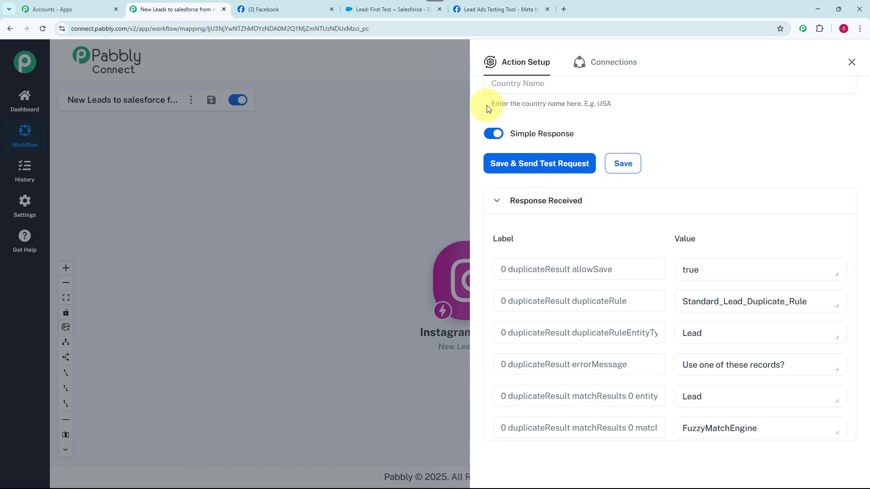
key(Escape)
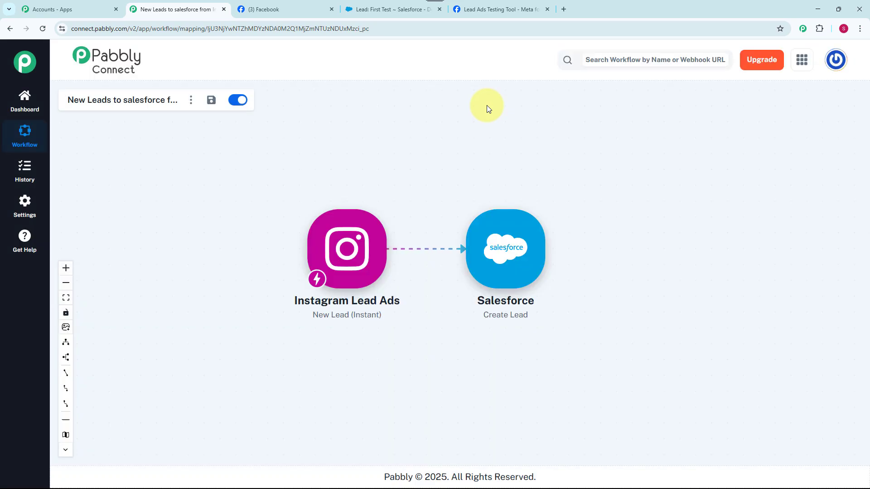